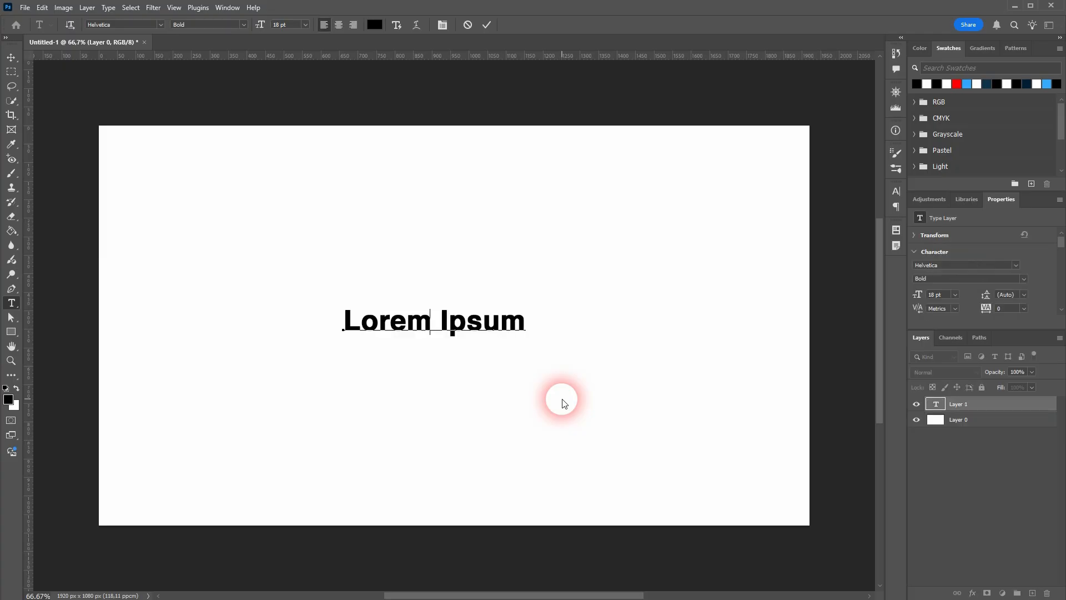
# - Finish the text layer reading GLITCH and fill the white background layer, Layer 0, with black
pyautogui.click(11, 58)
pyautogui.click(952, 419)
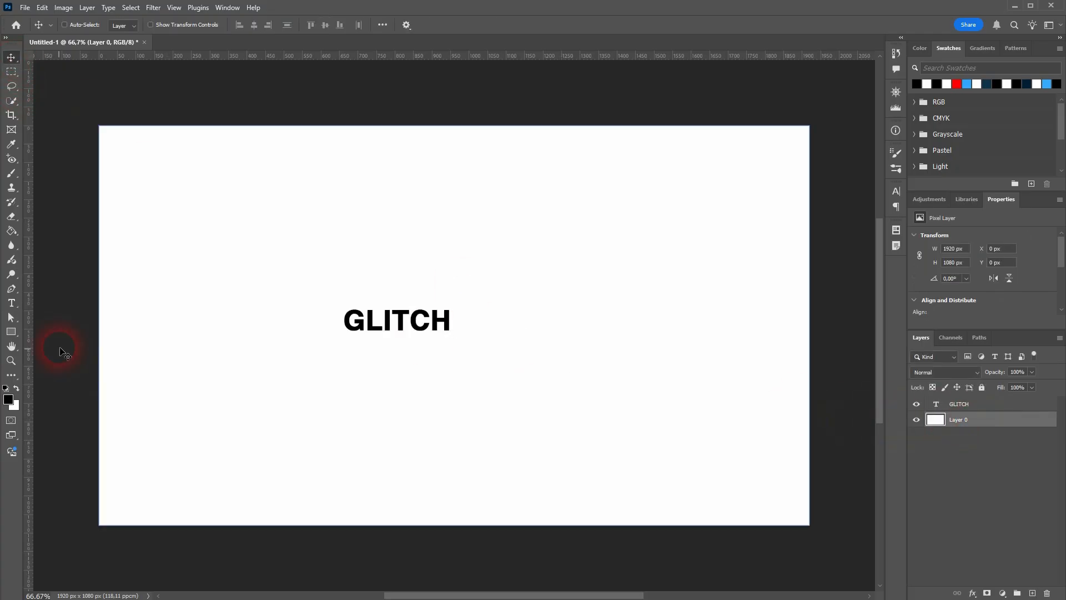
pyautogui.click(11, 232)
pyautogui.click(225, 458)
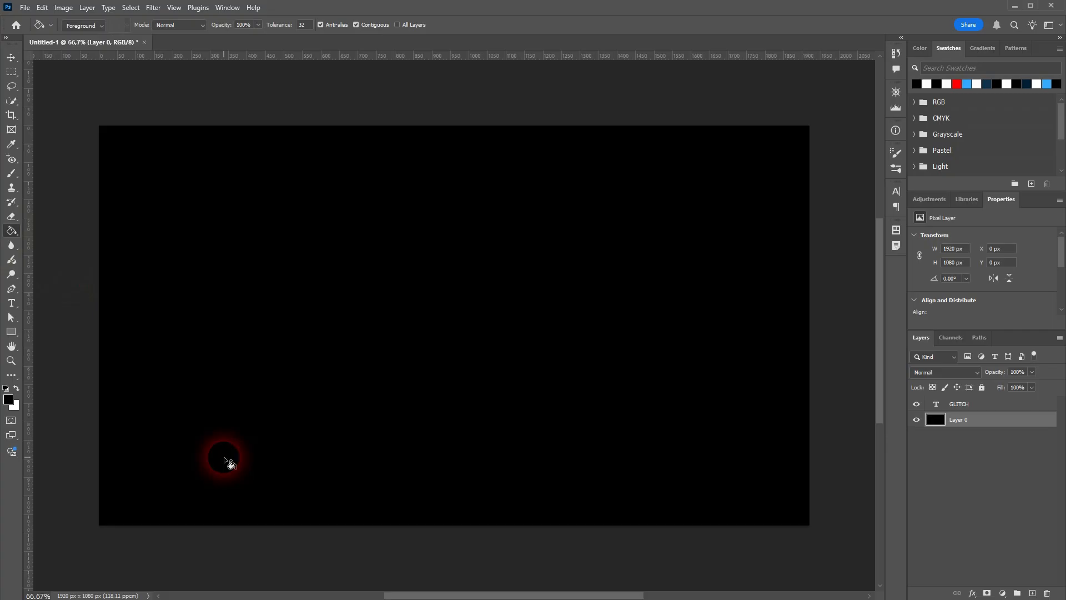
# - Set the text color of the GLITCH layer to white (ffffff)
pyautogui.click(1026, 407)
pyautogui.scroll(-2, 1027, 262)
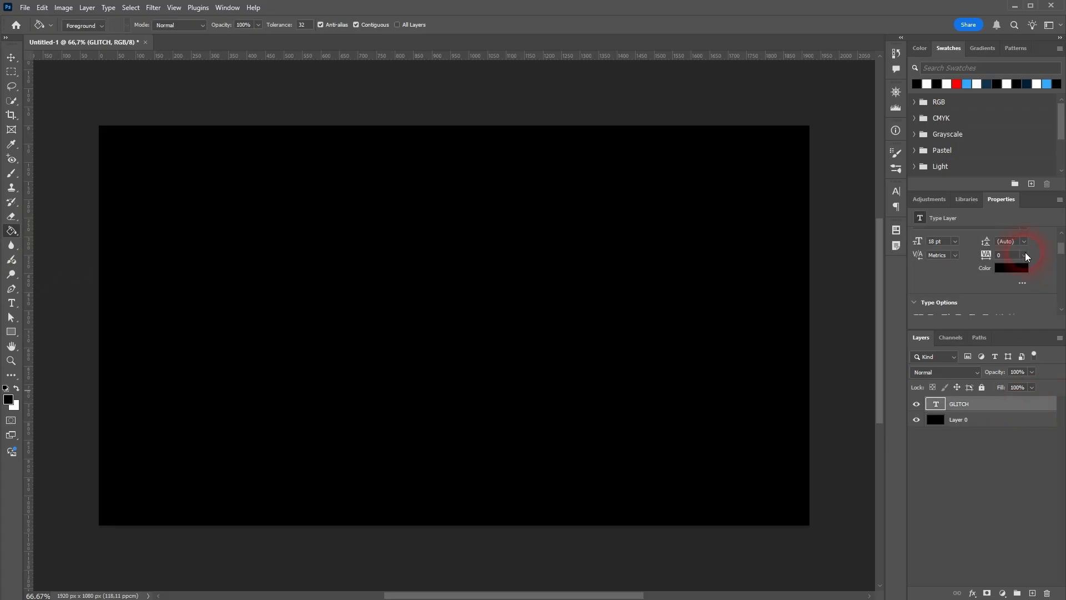
pyautogui.click(1019, 270)
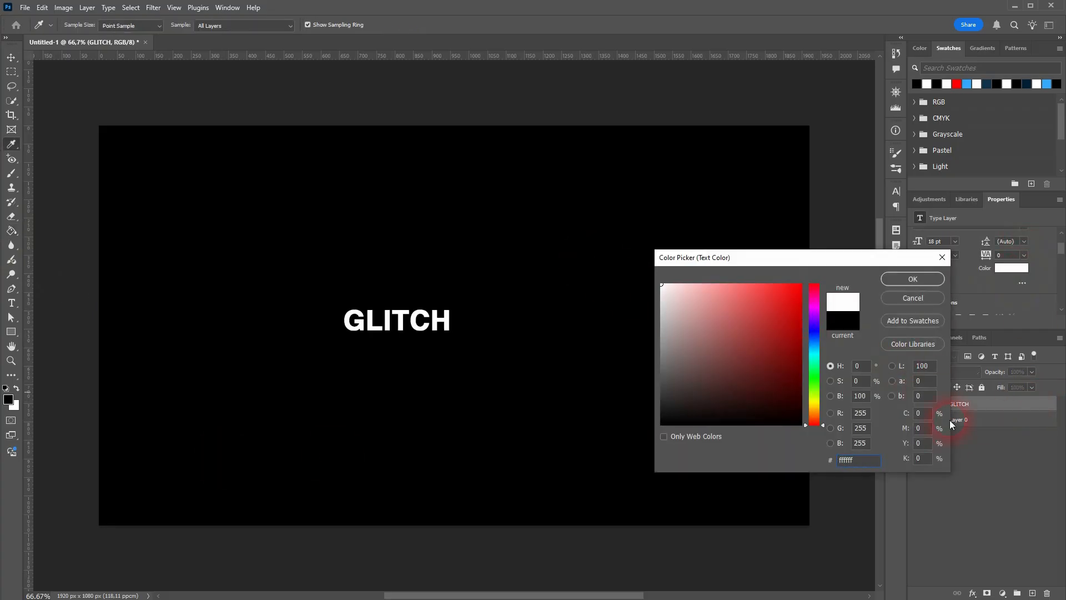
pyautogui.click(915, 278)
pyautogui.scroll(3, 994, 284)
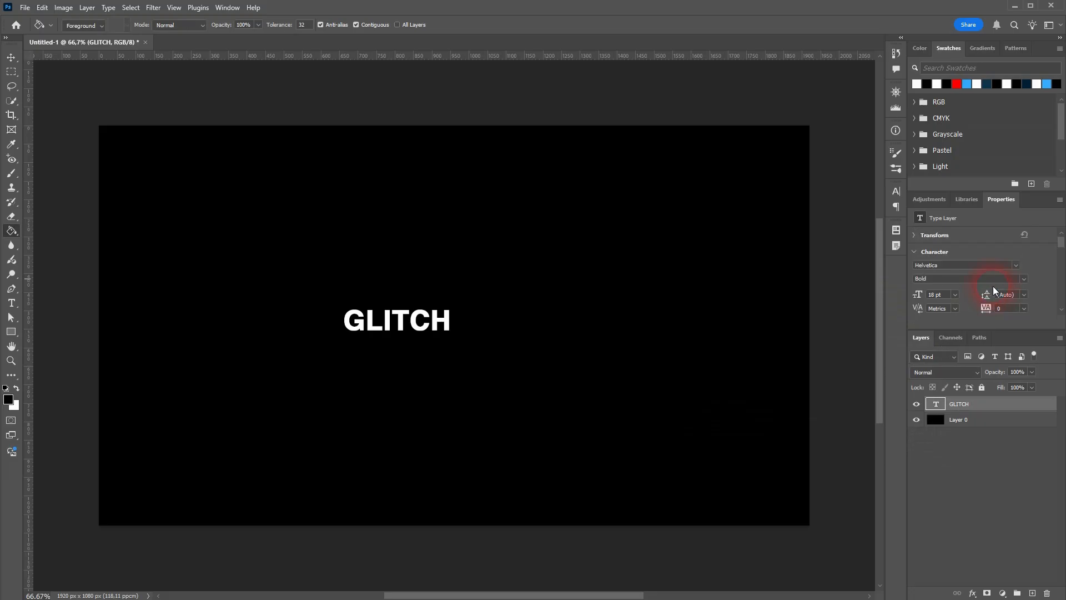
# - Set the GLITCH text to the Arial Black font at a size of 75 pt
pyautogui.click(955, 271)
pyautogui.write('ar')
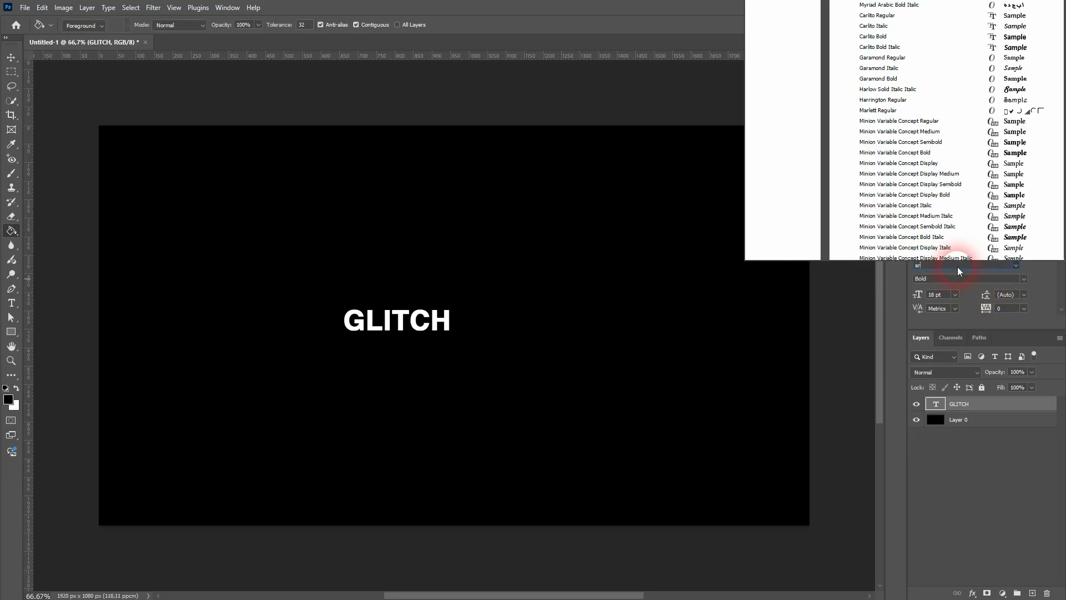
pyautogui.write('i')
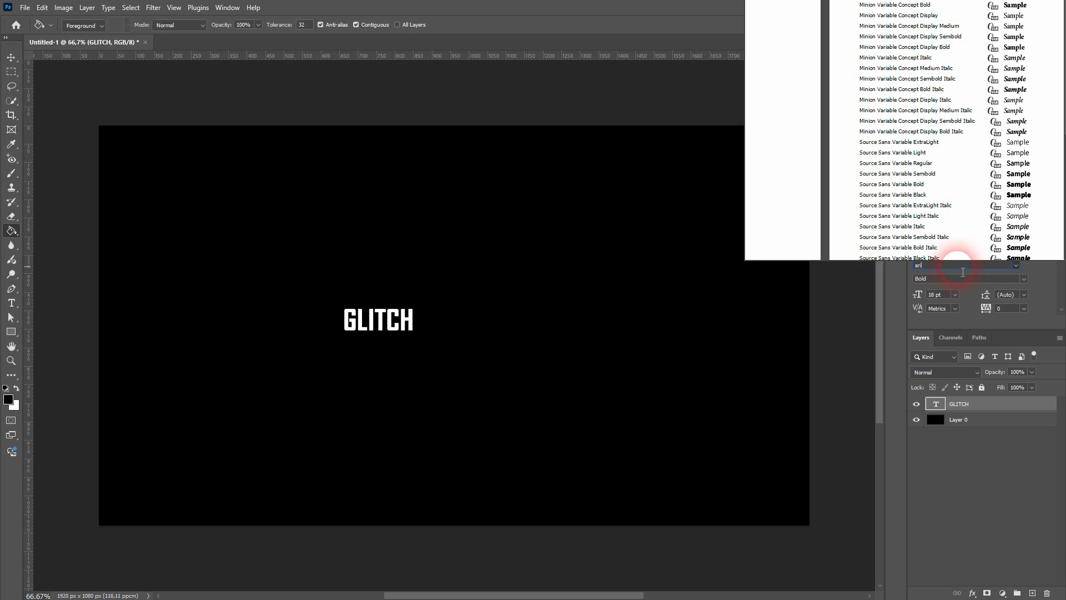
pyautogui.write('al')
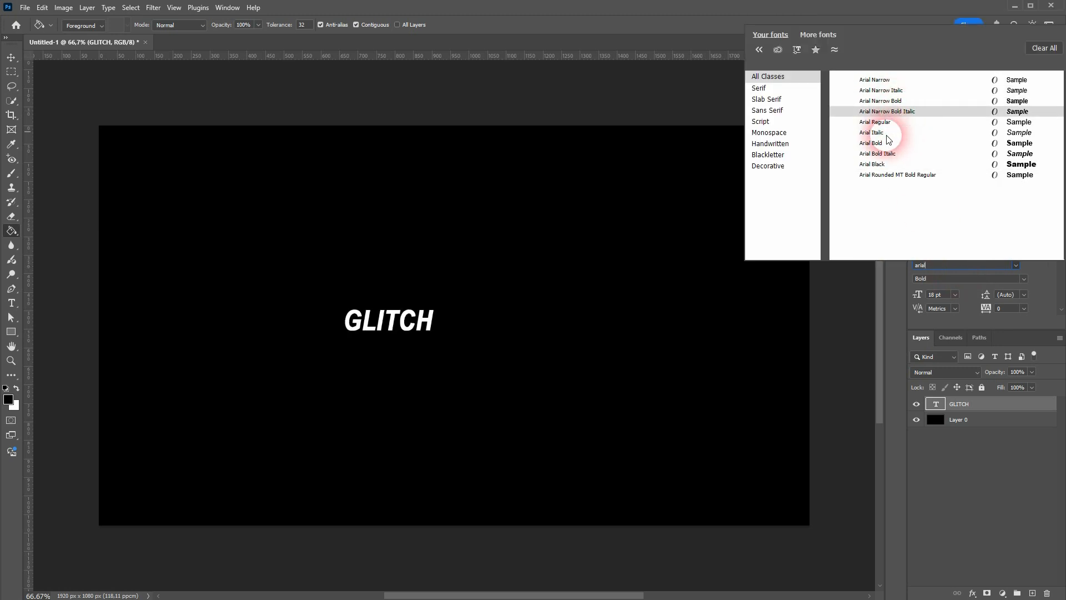
pyautogui.click(894, 165)
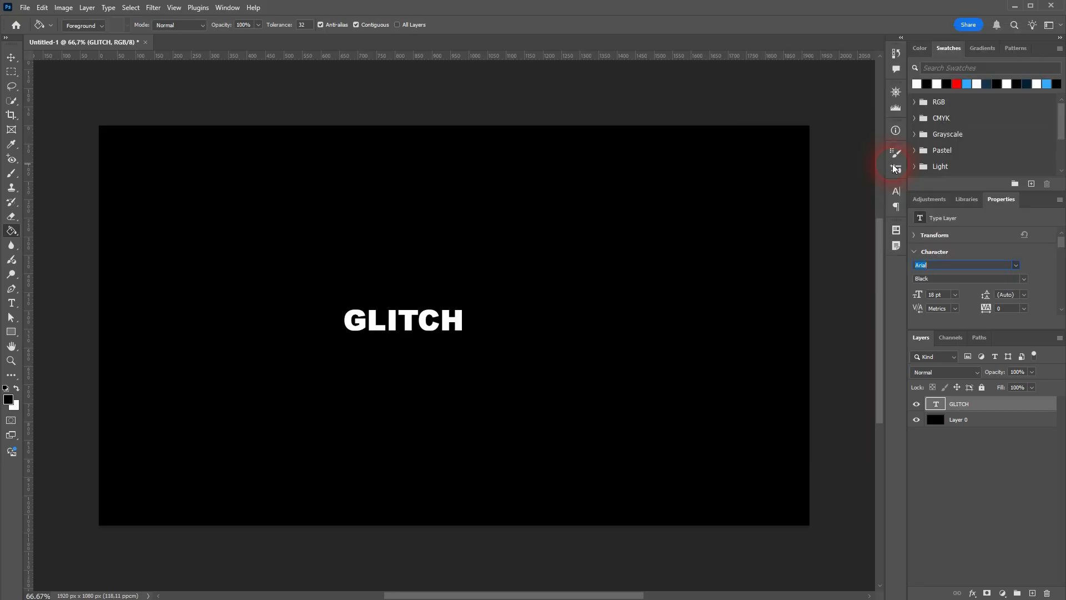
pyautogui.click(944, 296)
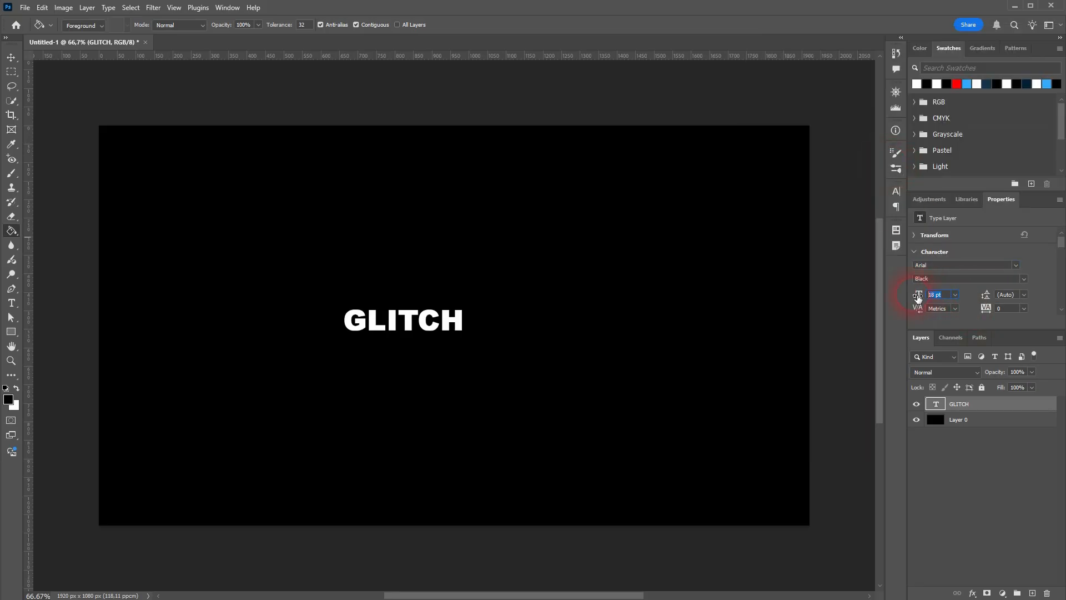
pyautogui.write('75')
pyautogui.press('Return')
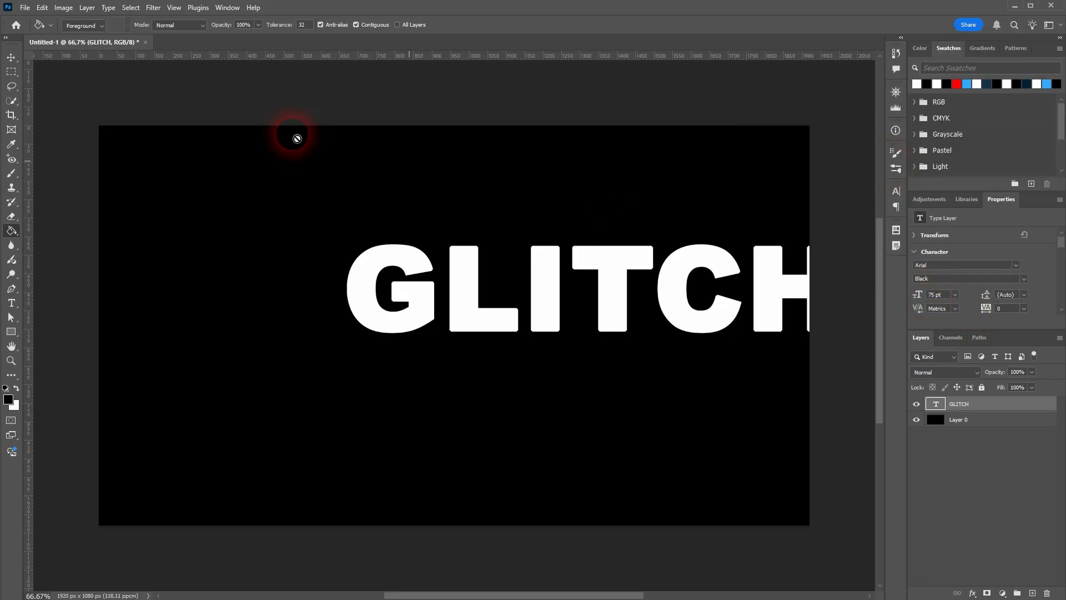
# - Center the GLITCH text horizontally and vertically on the canvas, and clear the selection used for the alignment
pyautogui.click(11, 57)
pyautogui.moveTo(623, 299); pyautogui.dragTo(430, 341)
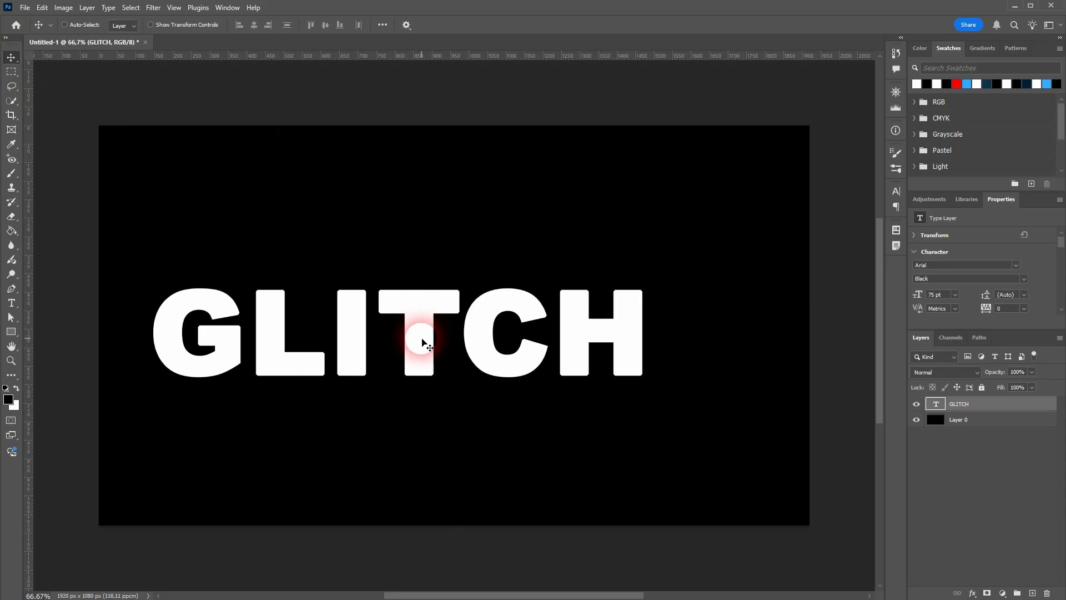
pyautogui.hotkey('ctrl', 'a')
pyautogui.click(253, 25)
pyautogui.click(338, 26)
pyautogui.click(325, 27)
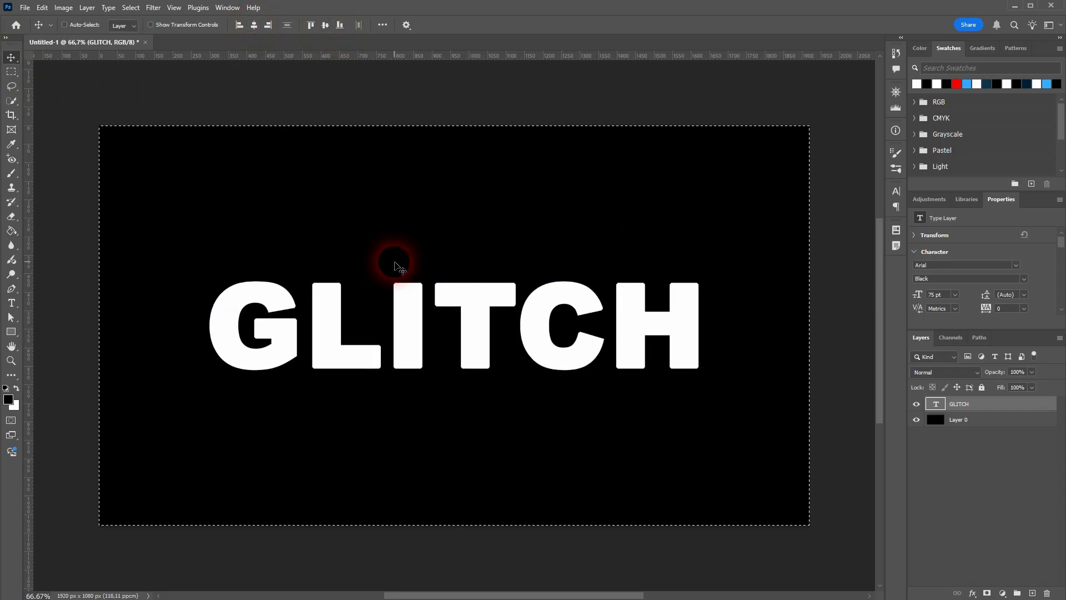
pyautogui.hotkey('ctrl', 'd')
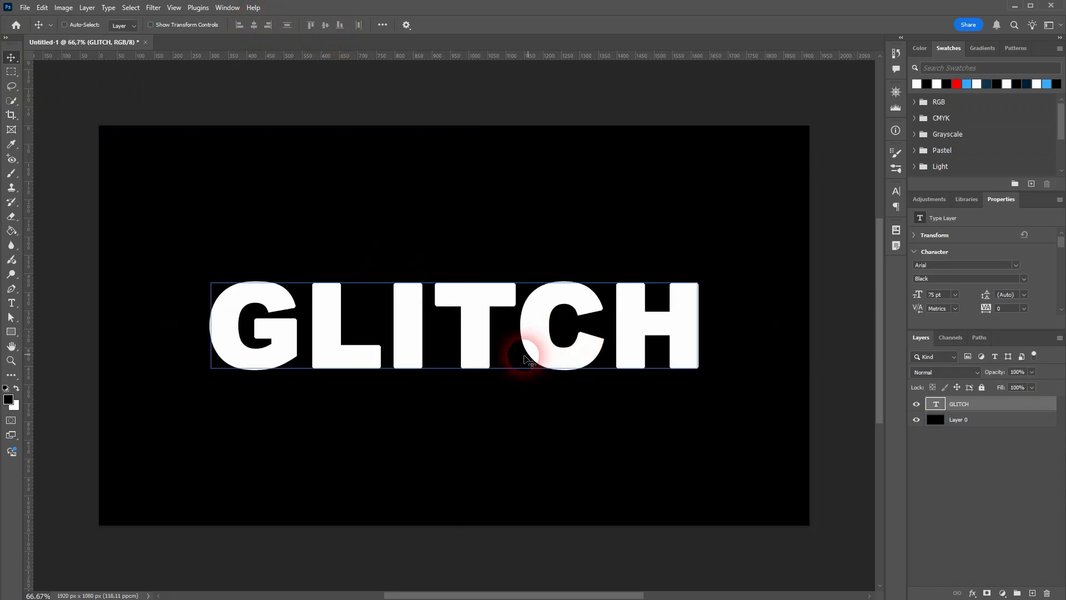
# - Convert the GLITCH text layer to a smart object
pyautogui.keyDown('ctrl'); pyautogui.click(549, 405); pyautogui.keyUp('ctrl')
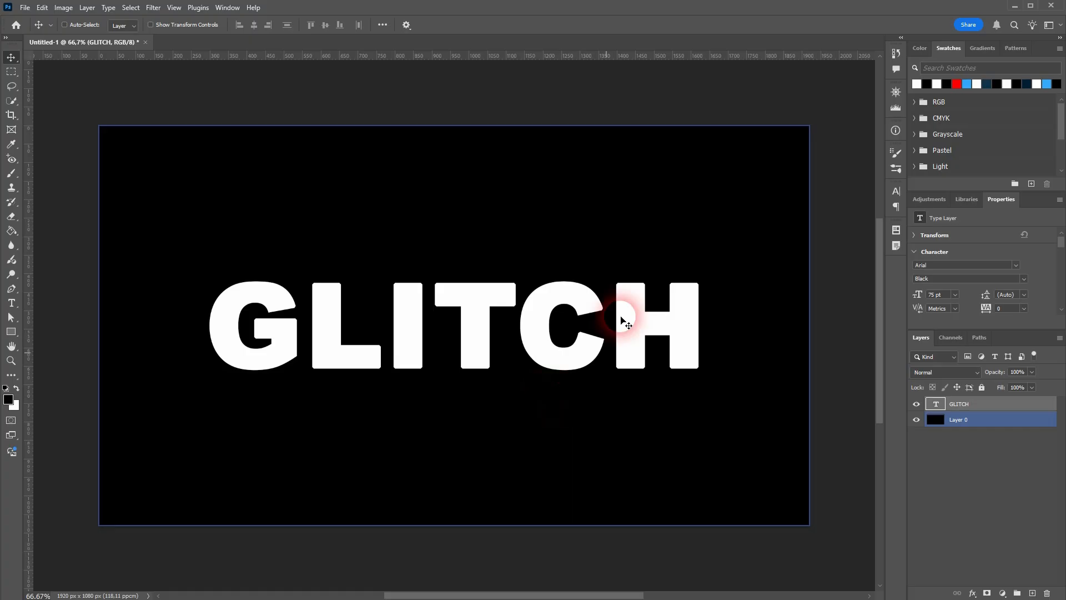
pyautogui.click(969, 404)
pyautogui.rightClick(978, 404)
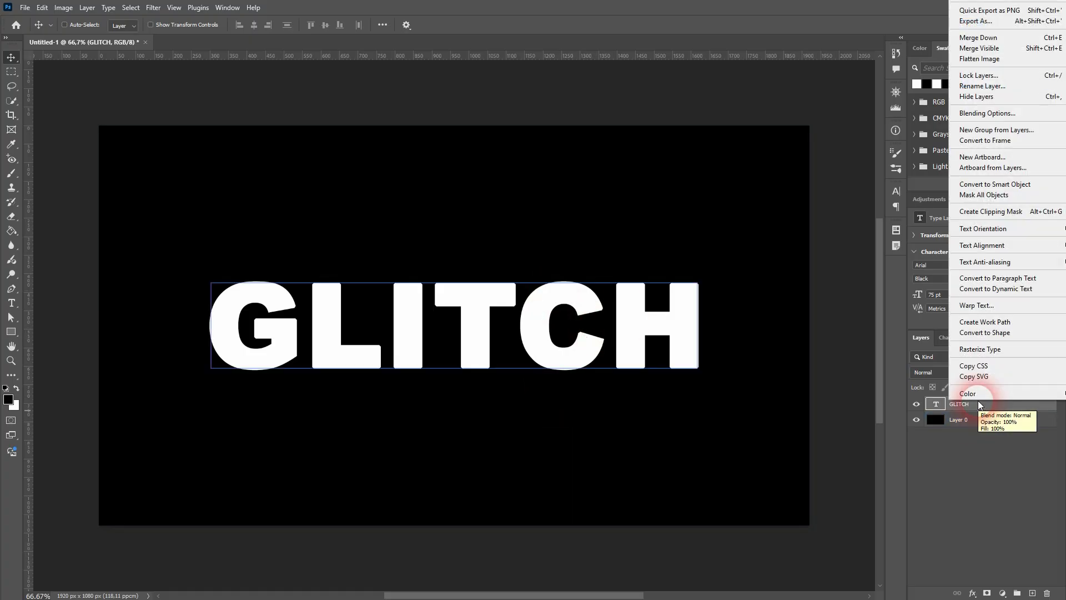
pyautogui.click(1046, 189)
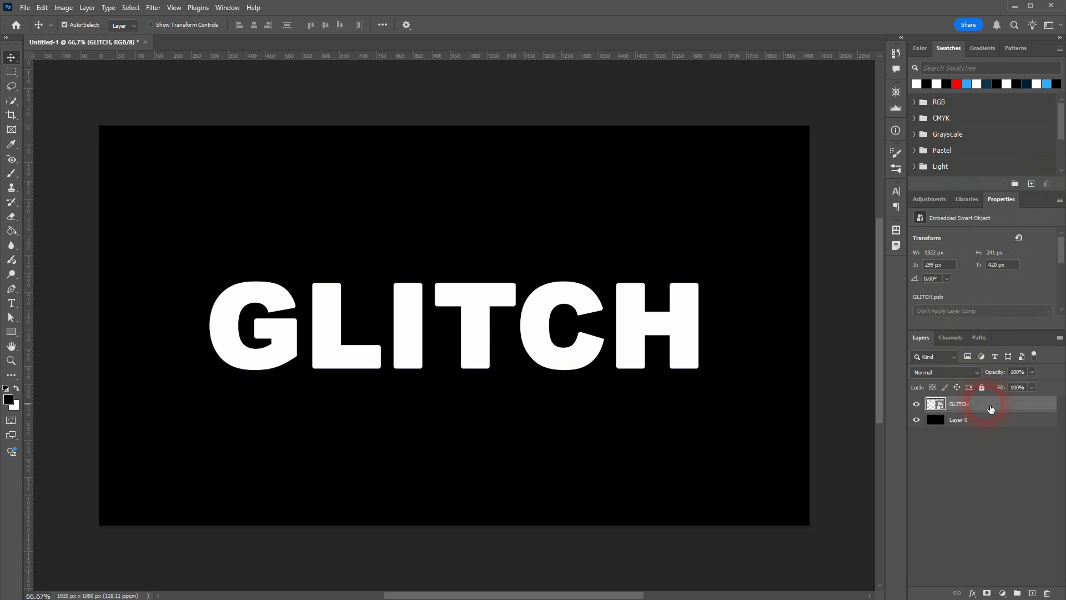
# - Duplicate the GLITCH smart object three times and rename the topmost copy Text
pyautogui.hotkey('ctrl', 'j')
pyautogui.hotkey('ctrl', 'j')
pyautogui.hotkey('ctrl', 'j')
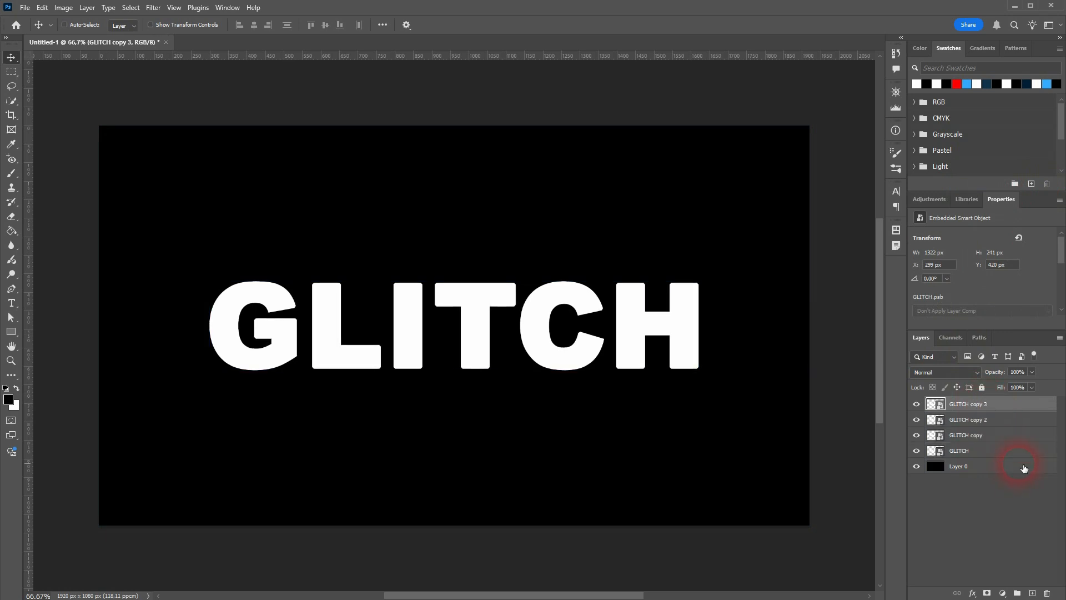
pyautogui.click(977, 407)
pyautogui.write('Text')
pyautogui.press('Return')
# - Create a layer group named Effect directly below the Text layer
pyautogui.click(995, 429)
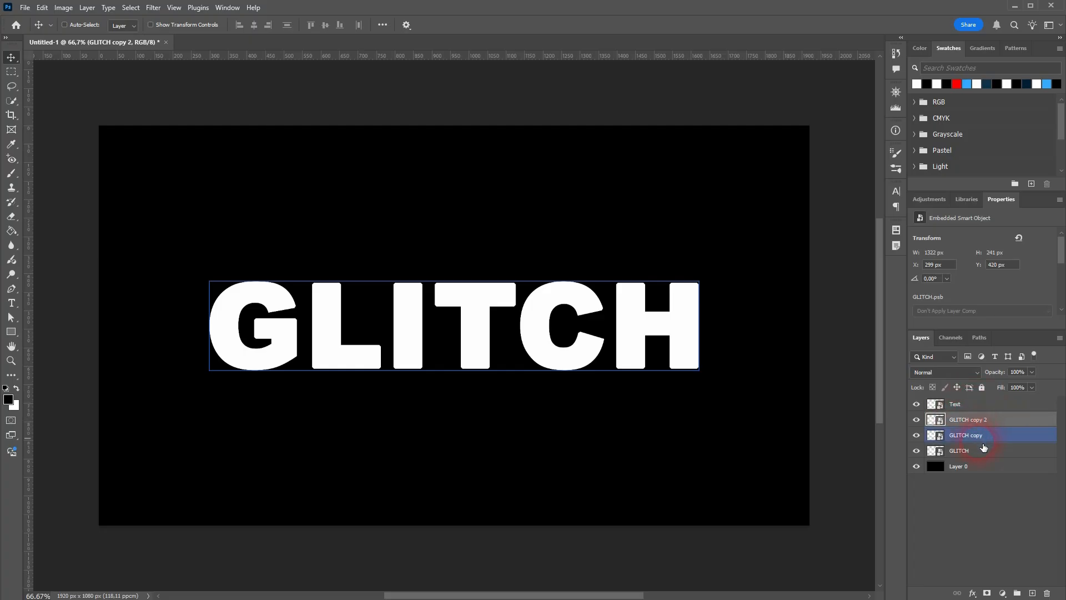
pyautogui.click(1018, 593)
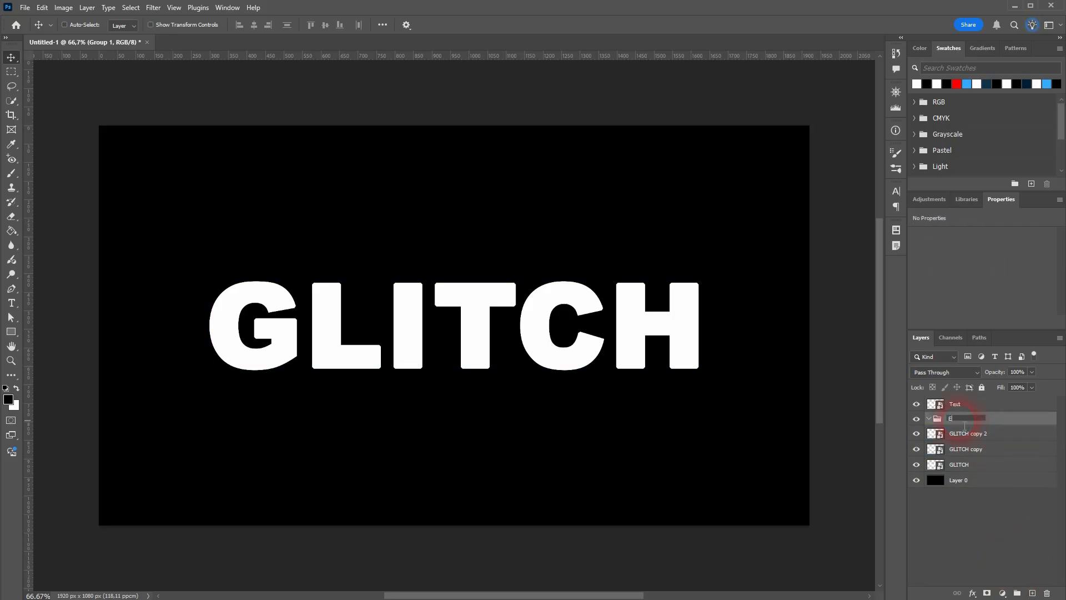
pyautogui.press('Return')
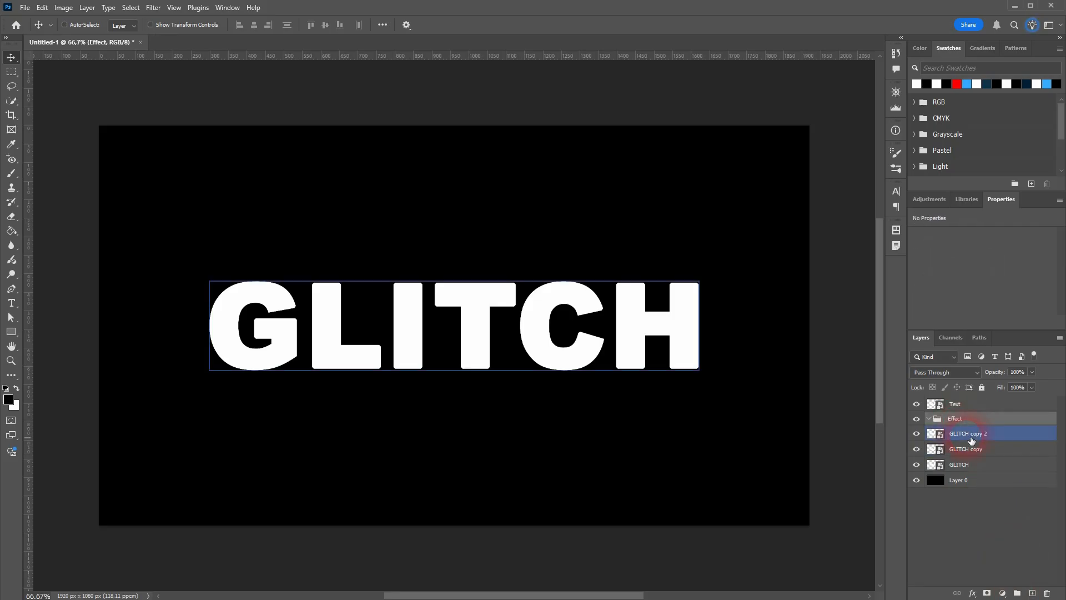
# - Move the GLITCH, GLITCH copy and GLITCH copy 2 layers into the Effect group
pyautogui.moveTo(970, 437)
pyautogui.mouseDown()
pyautogui.moveTo(968, 420)
pyautogui.moveTo(964, 445)
pyautogui.moveTo(951, 428)
pyautogui.mouseUp()
pyautogui.moveTo(969, 463); pyautogui.dragTo(972, 420)
pyautogui.click(1017, 467)
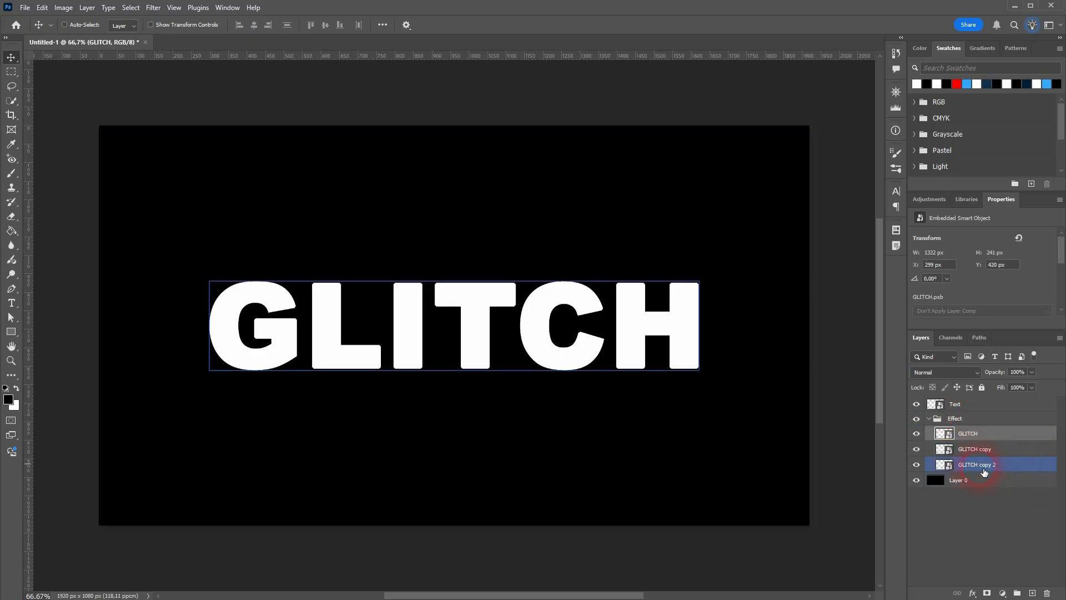
# - Open the blending options for the GLITCH copy 2 layer and reset the effects list to its default
pyautogui.click(1016, 470)
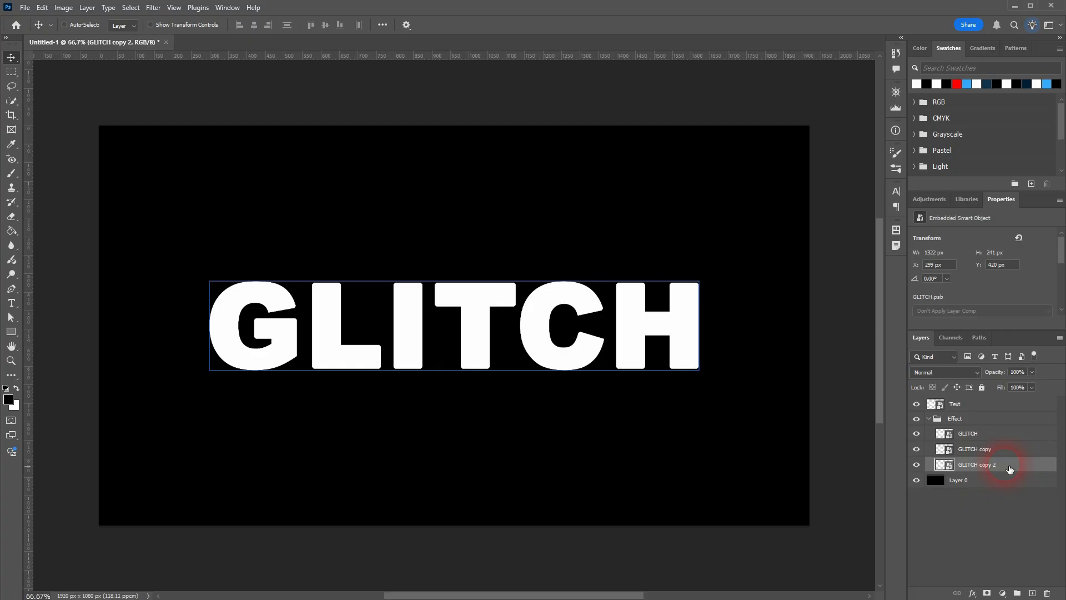
pyautogui.rightClick(1010, 470)
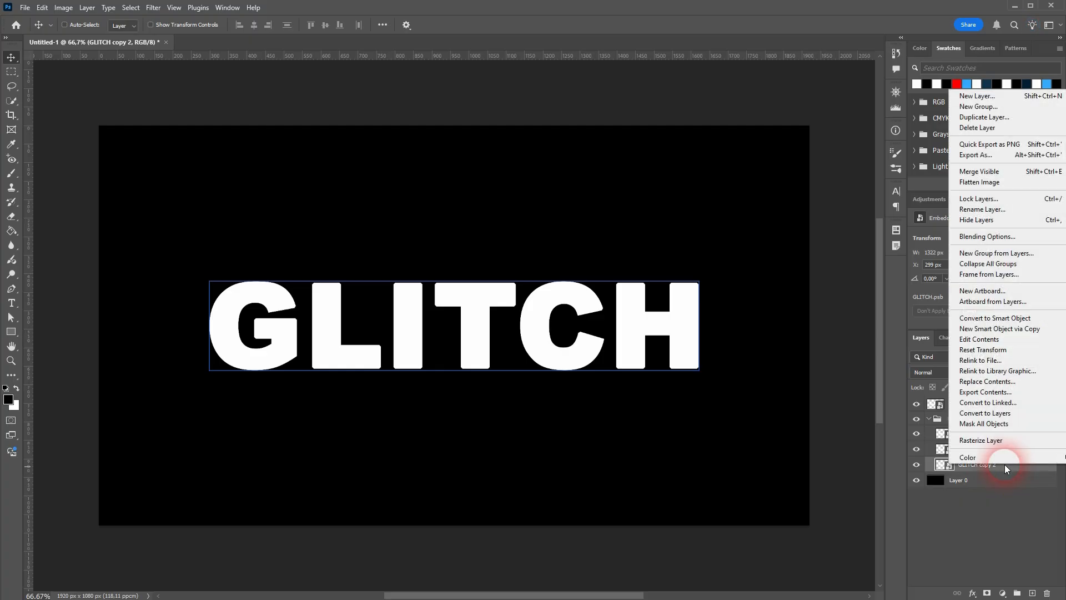
pyautogui.click(1008, 238)
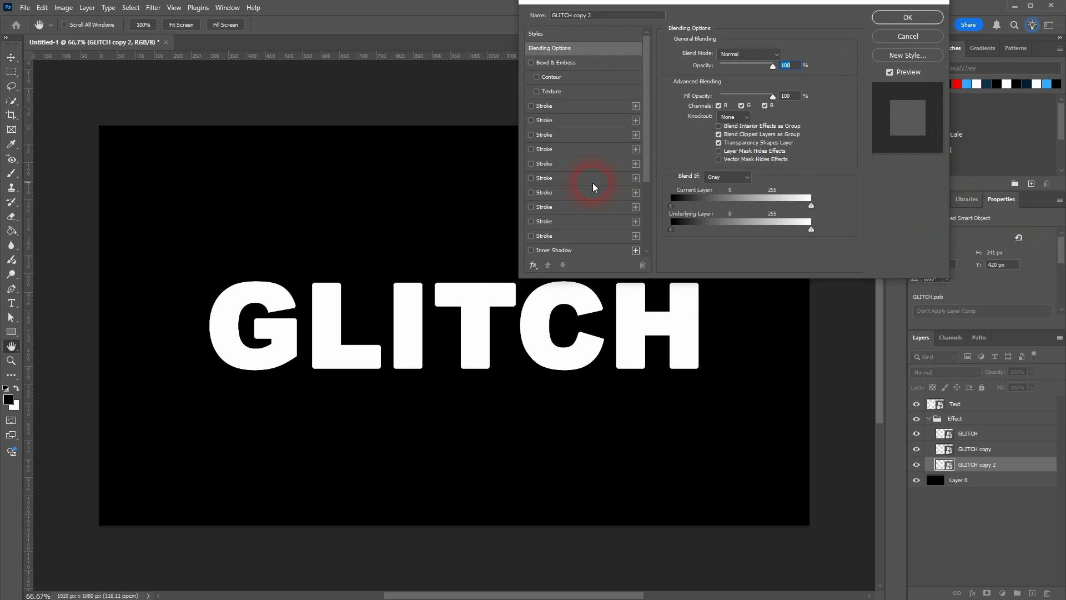
pyautogui.click(533, 265)
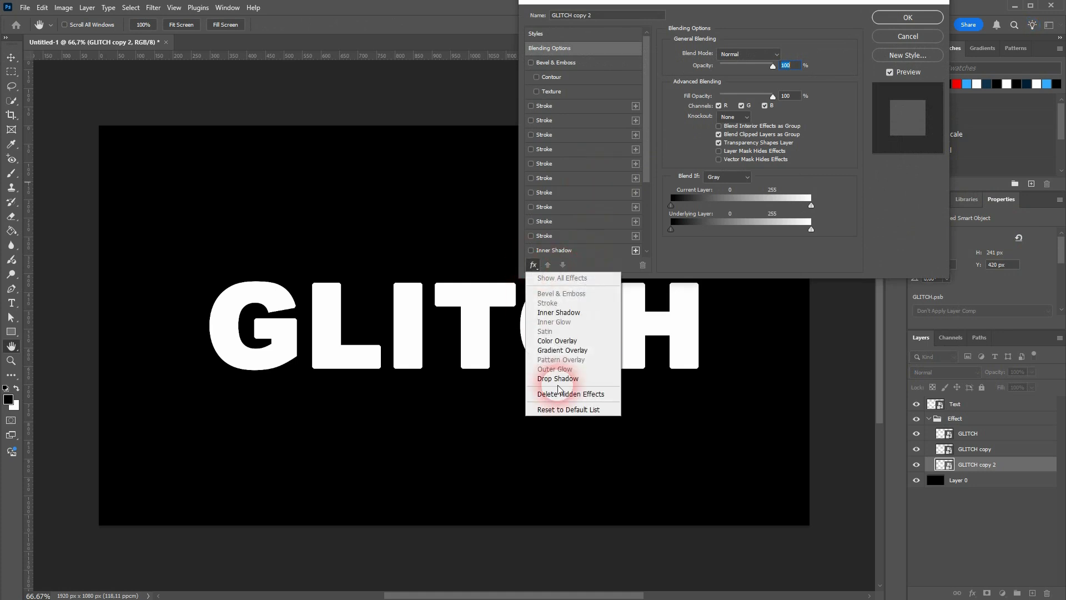
pyautogui.click(564, 409)
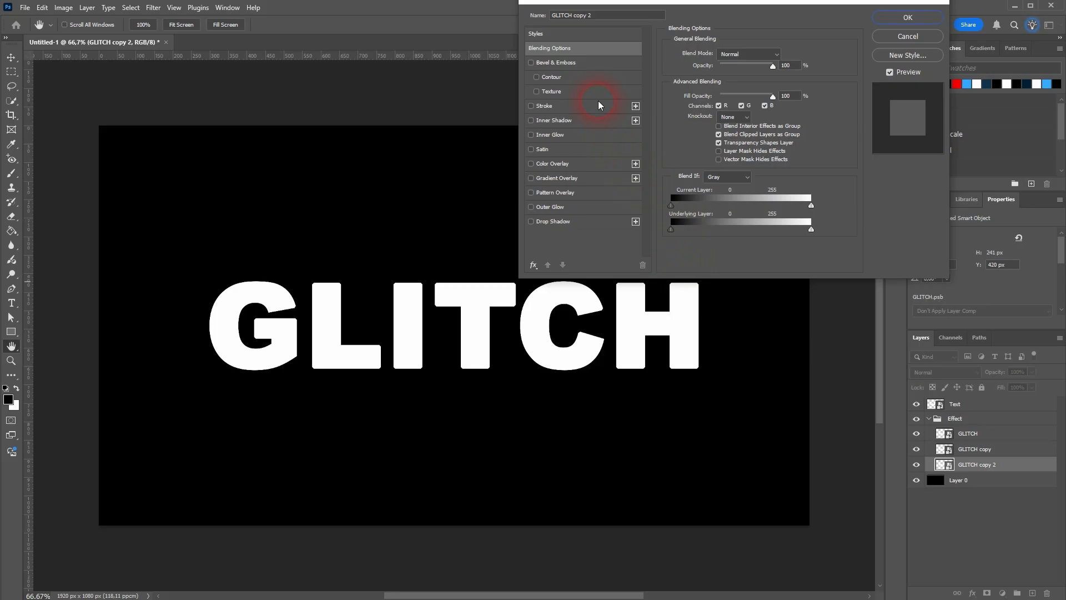
# - Add a red Color Overlay at 100% opacity to the GLITCH copy 2 layer
pyautogui.click(546, 164)
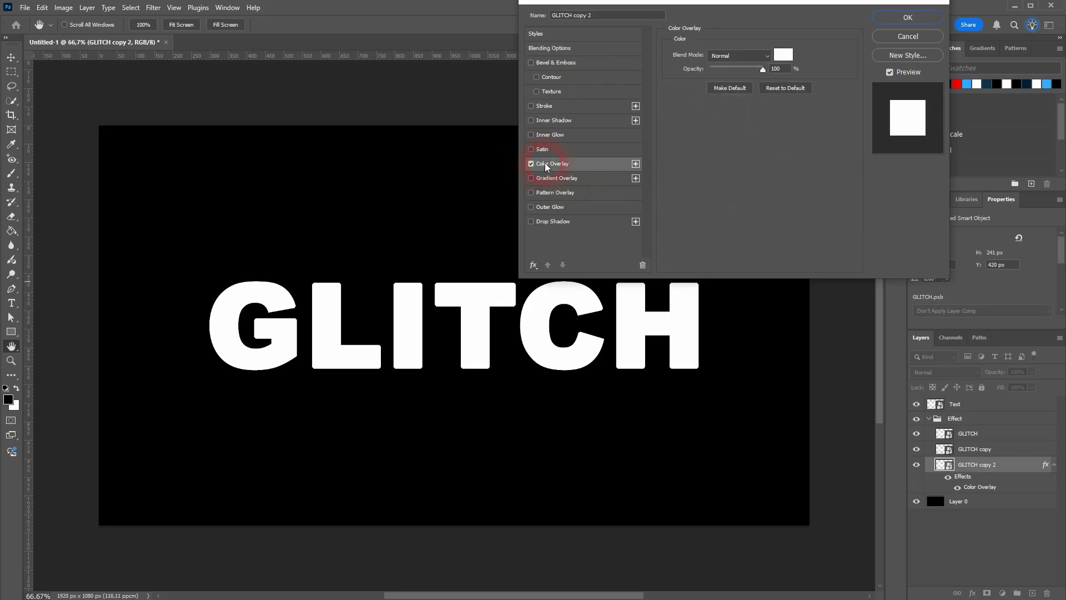
pyautogui.click(784, 57)
pyautogui.moveTo(750, 307); pyautogui.dragTo(805, 280)
pyautogui.click(917, 277)
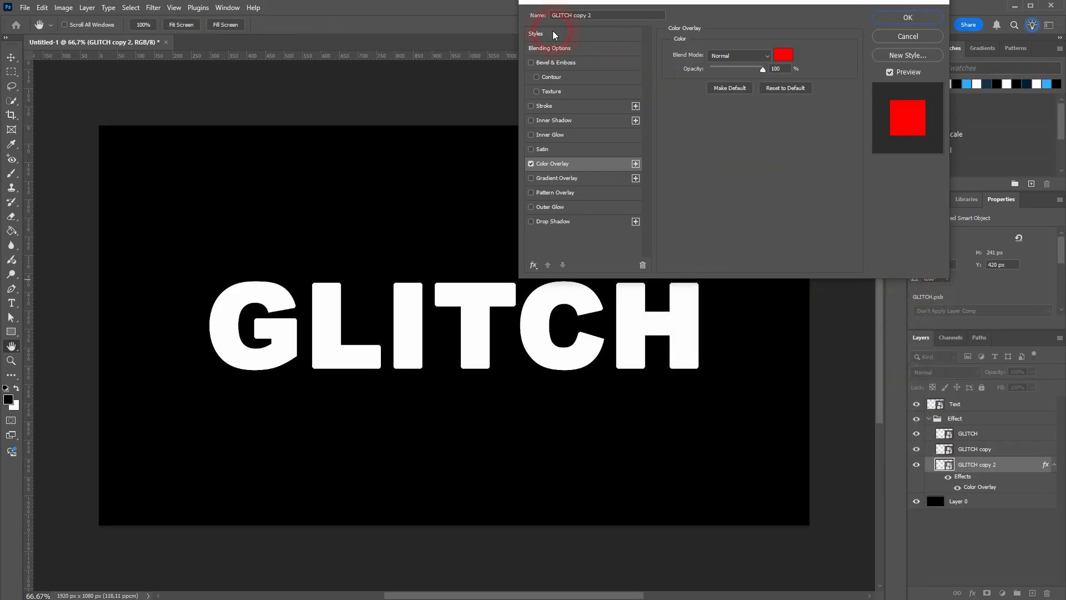
# - Restrict the GLITCH copy 2 layer to the R channel by disabling G and B, and apply the layer style
pyautogui.click(557, 50)
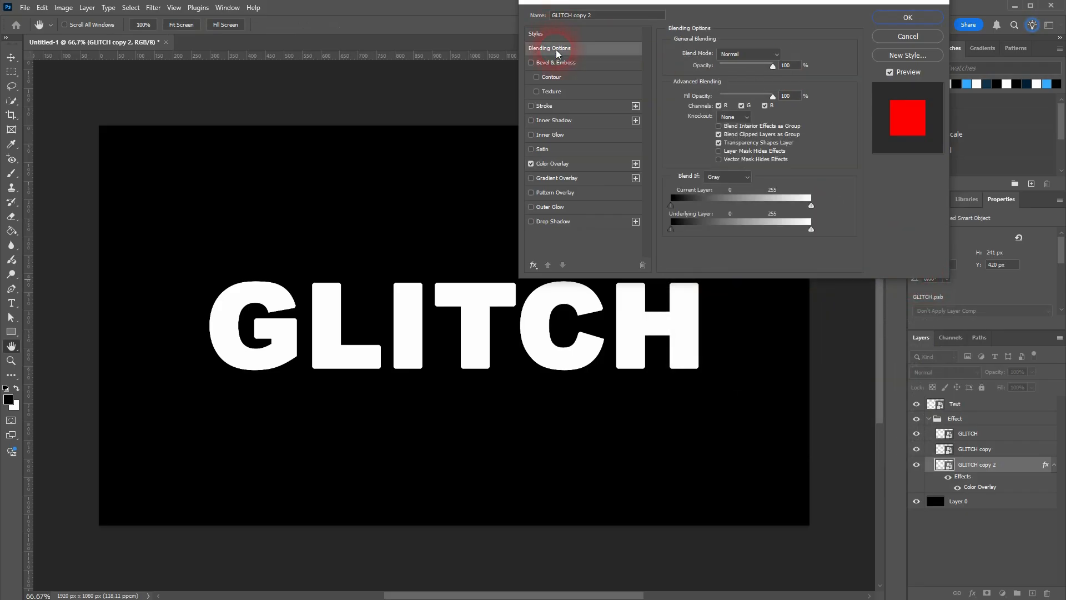
pyautogui.click(742, 106)
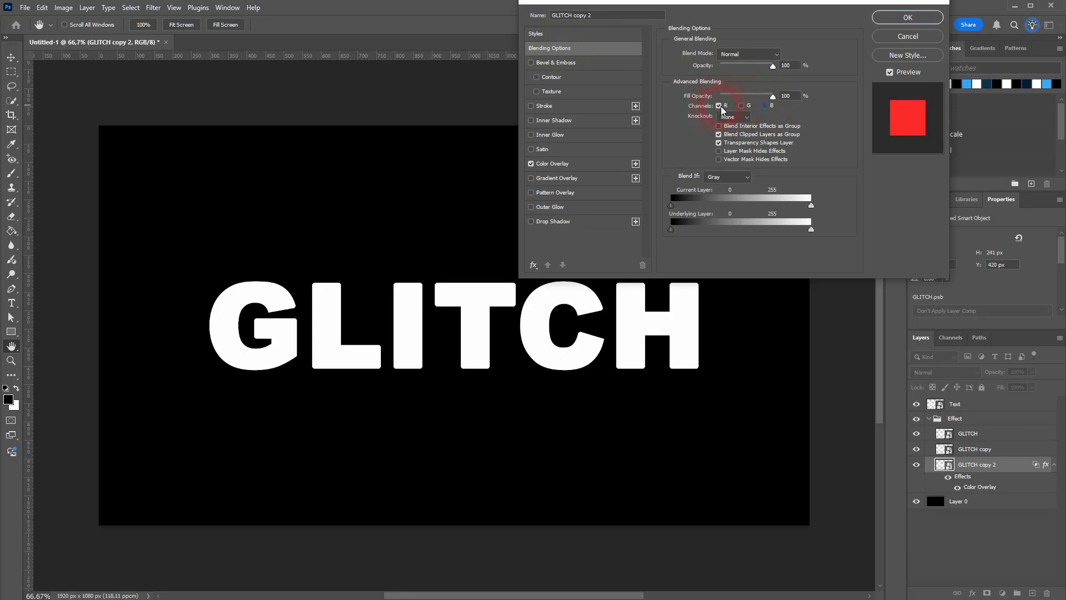
pyautogui.click(919, 19)
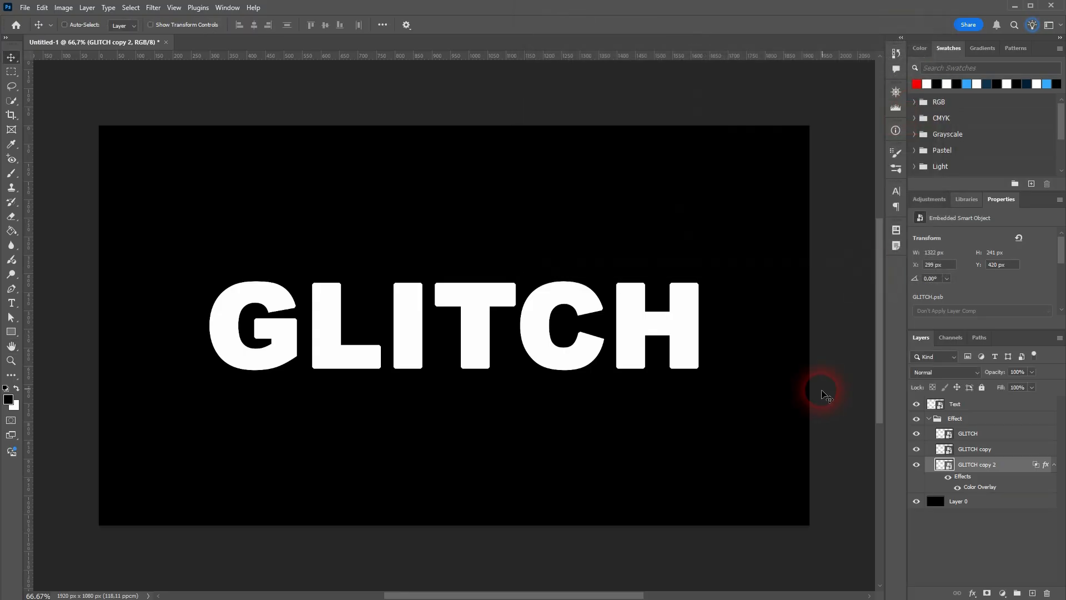
# - Nudge the GLITCH copy 2 layer 10 px to the right, to an X position of 309 px
pyautogui.press('Right')
pyautogui.press('Right')
pyautogui.press('Right')
pyautogui.press('Right')
pyautogui.press('Right')
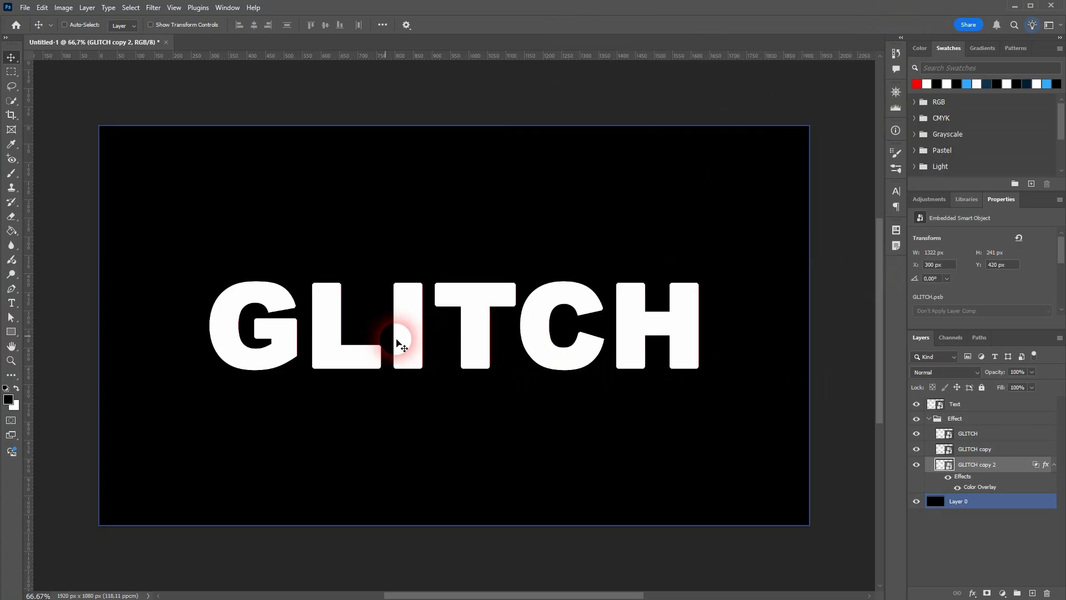
pyautogui.scroll(5, 428, 351)
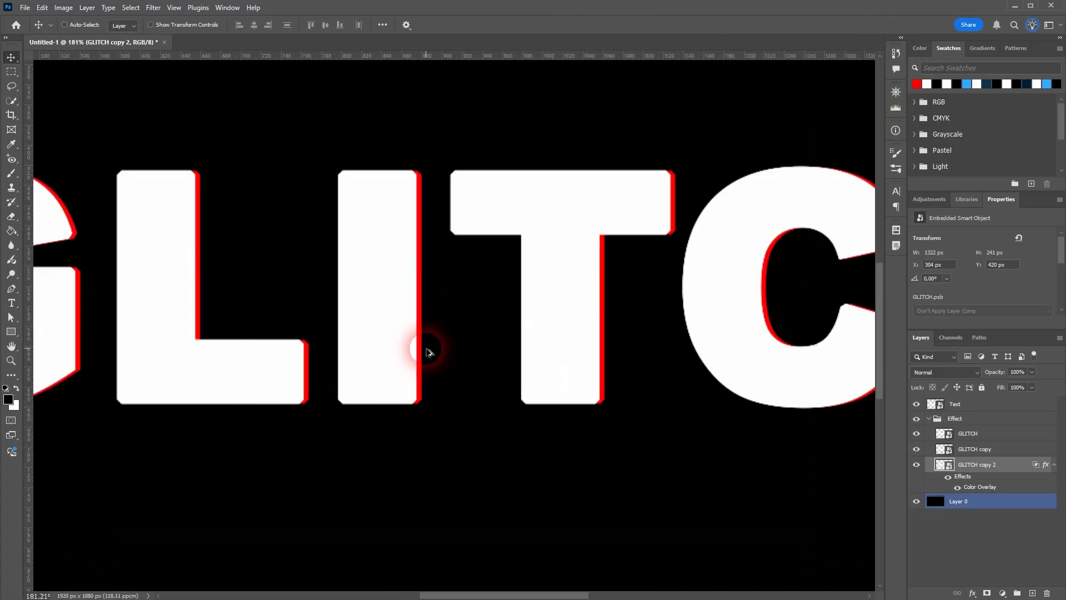
pyautogui.press('Right')
pyautogui.press('Right')
pyautogui.press('Right')
pyautogui.press('Right')
pyautogui.press('Right')
pyautogui.press('Right')
pyautogui.press('Right')
pyautogui.press('Right')
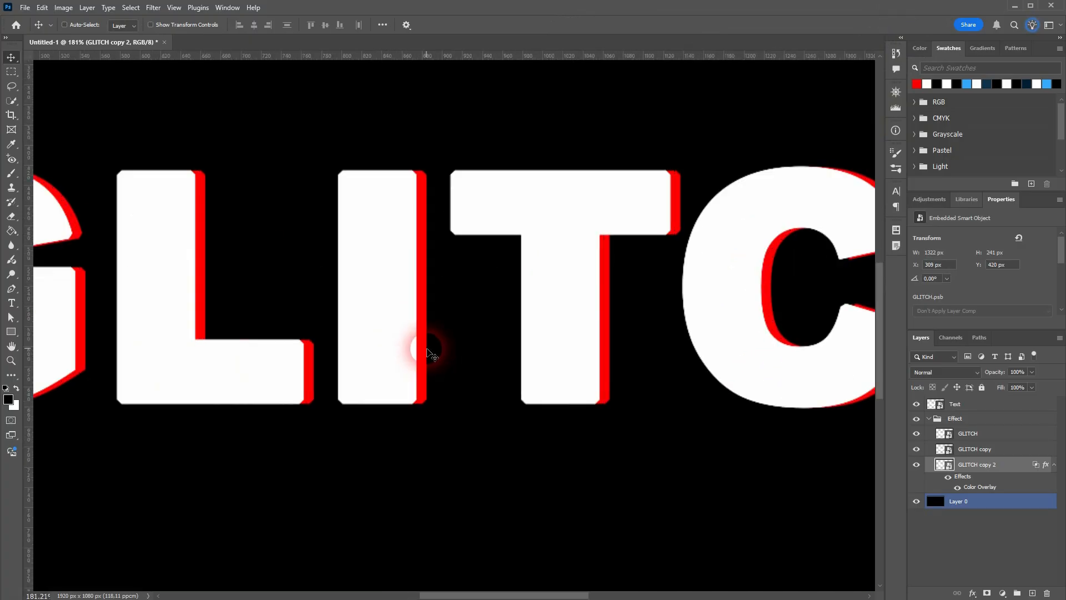
# - Nudge the GLITCH copy 2 layer further right to an X position of 314 px
pyautogui.press('Right')
pyautogui.press('Right')
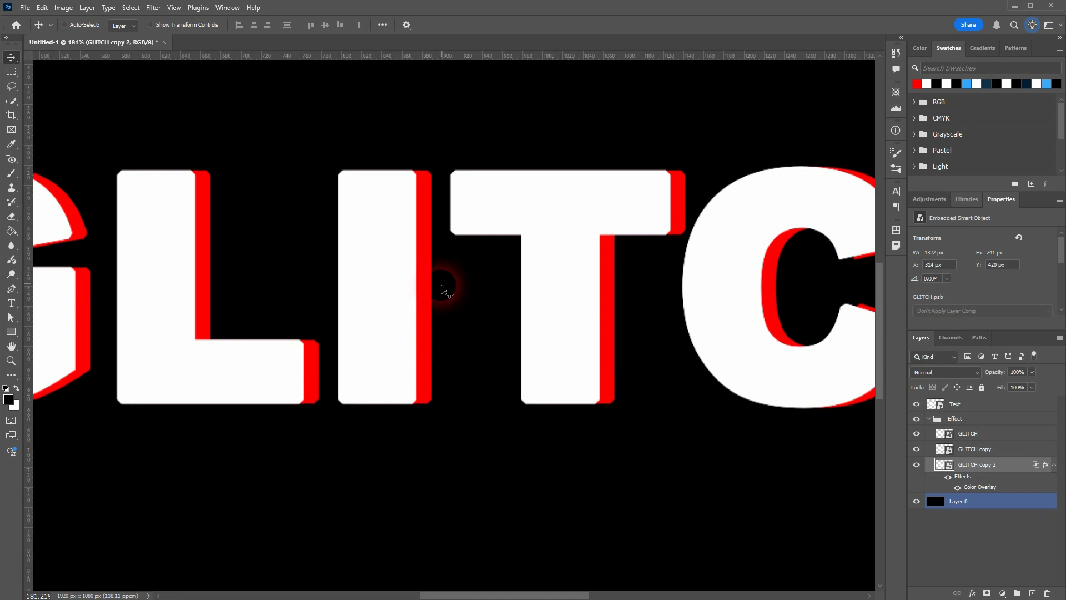
pyautogui.hotkey('ctrl', '0')
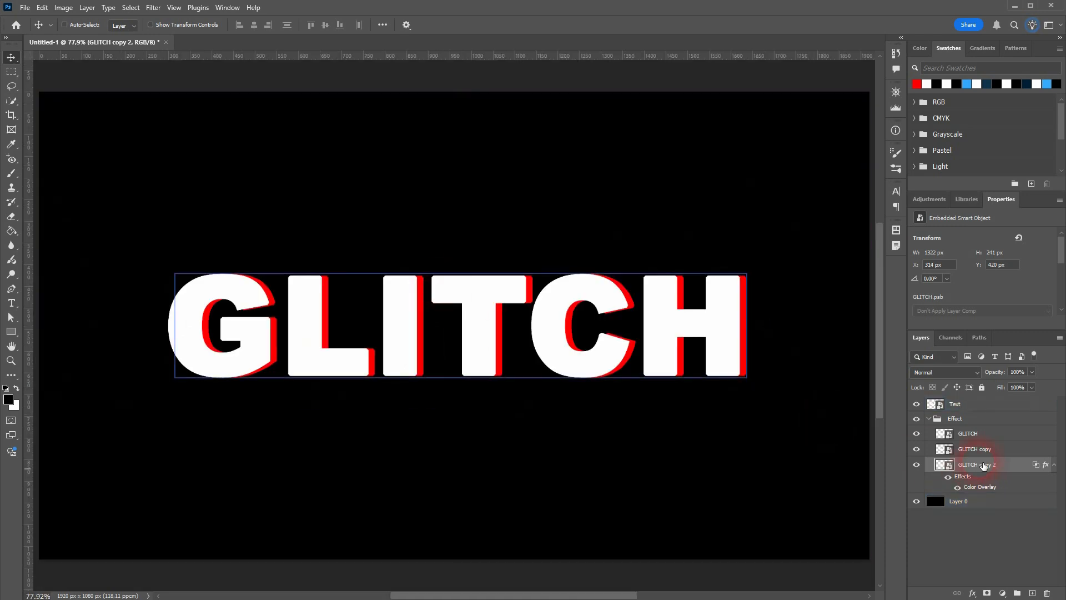
# - Add a green (#00ff06) Color Overlay at 100% opacity to the GLITCH copy layer
pyautogui.click(1007, 454)
pyautogui.rightClick(1007, 456)
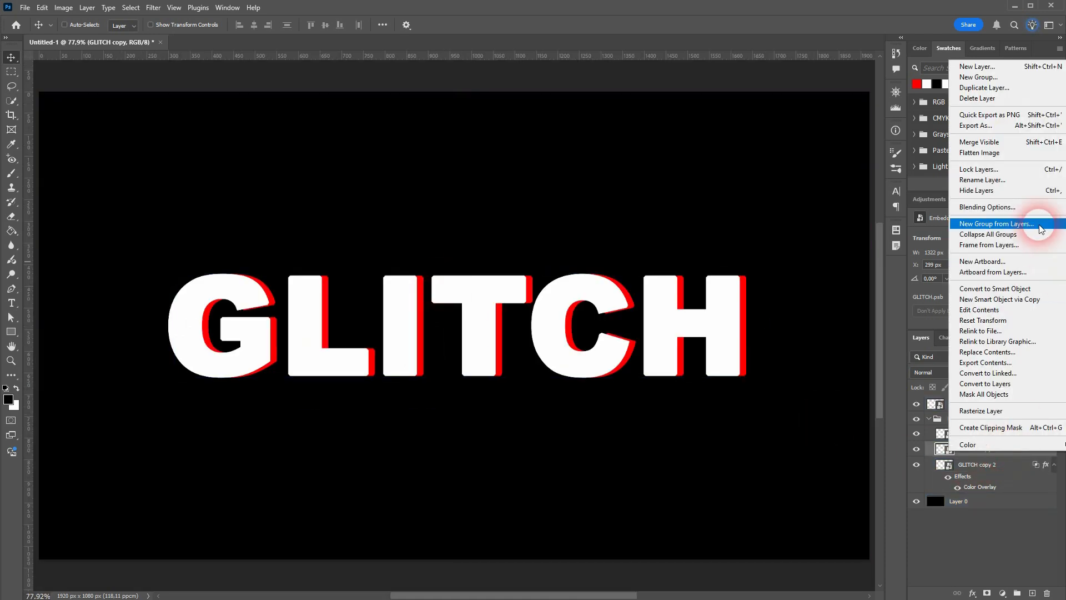
pyautogui.click(1030, 211)
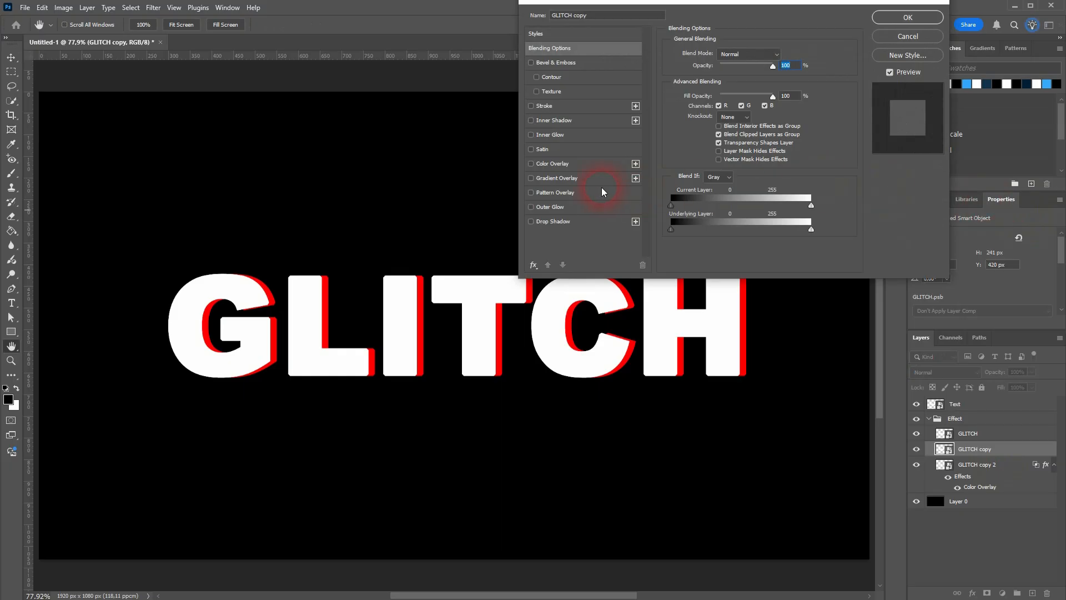
pyautogui.click(543, 166)
pyautogui.click(798, 63)
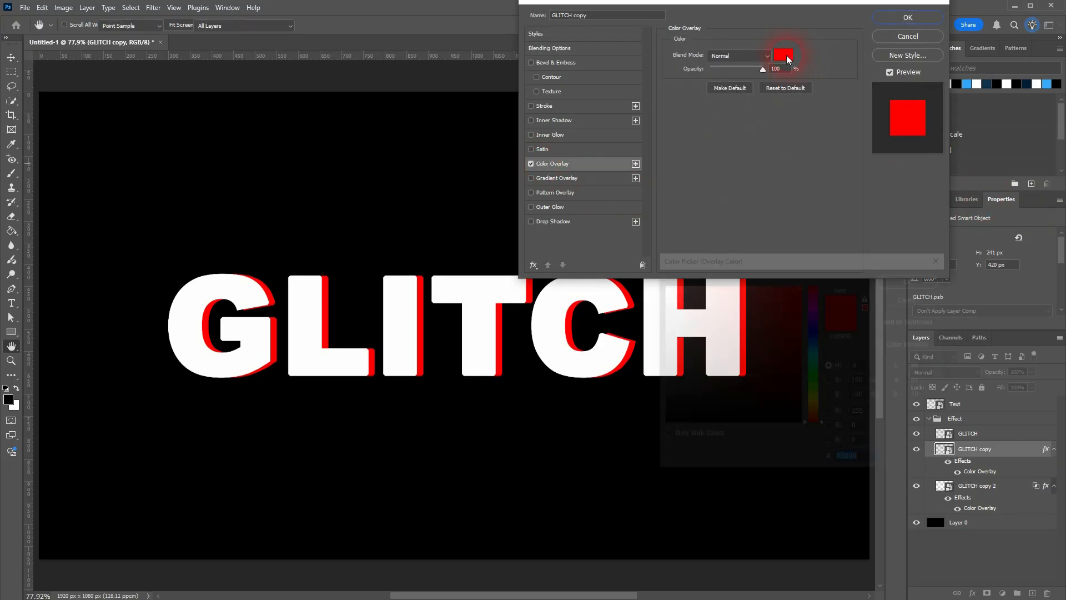
pyautogui.click(814, 376)
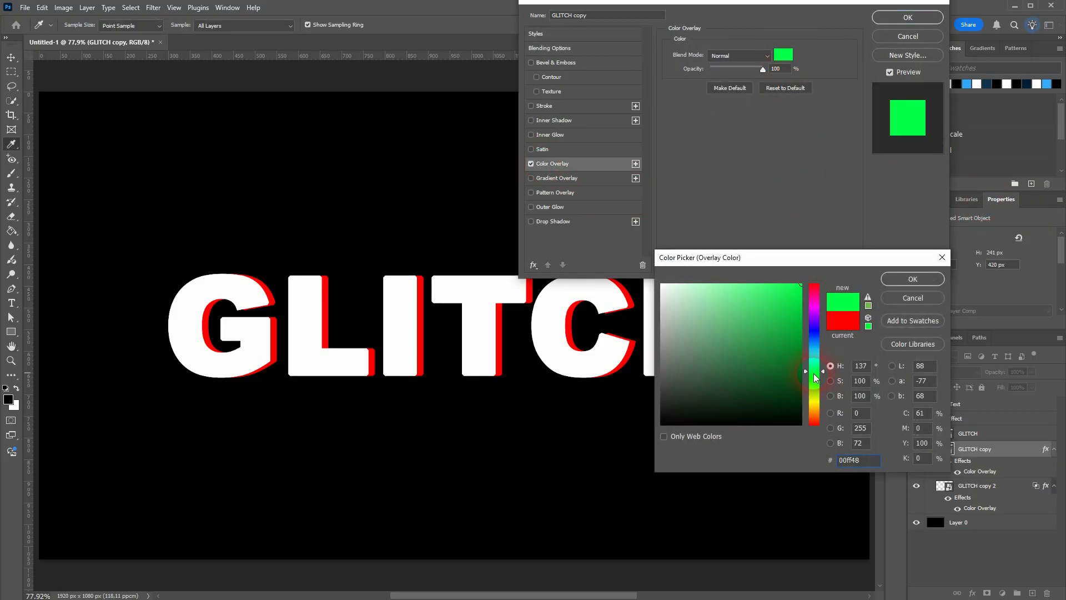
pyautogui.click(814, 378)
pyautogui.click(913, 279)
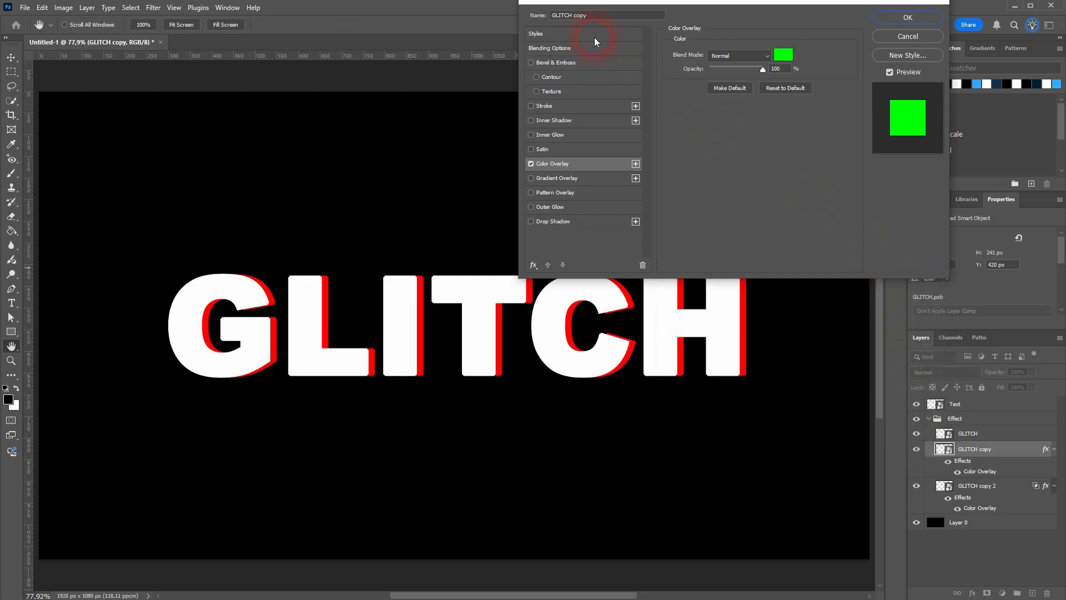
# - Restrict the GLITCH copy layer to the G channel by disabling R and B, and apply the layer style
pyautogui.click(592, 48)
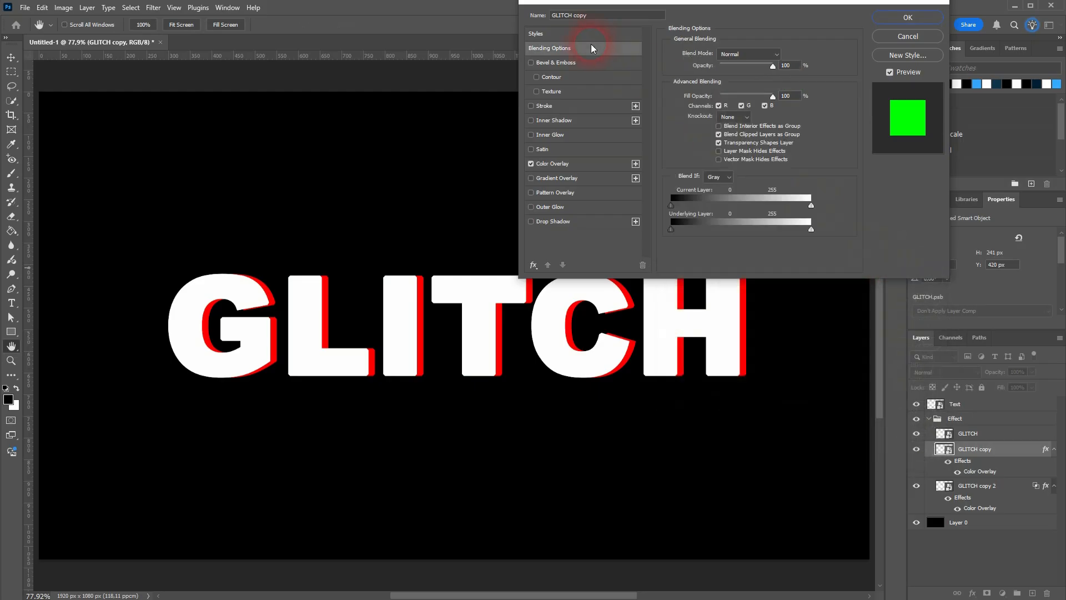
pyautogui.click(765, 107)
pyautogui.click(719, 106)
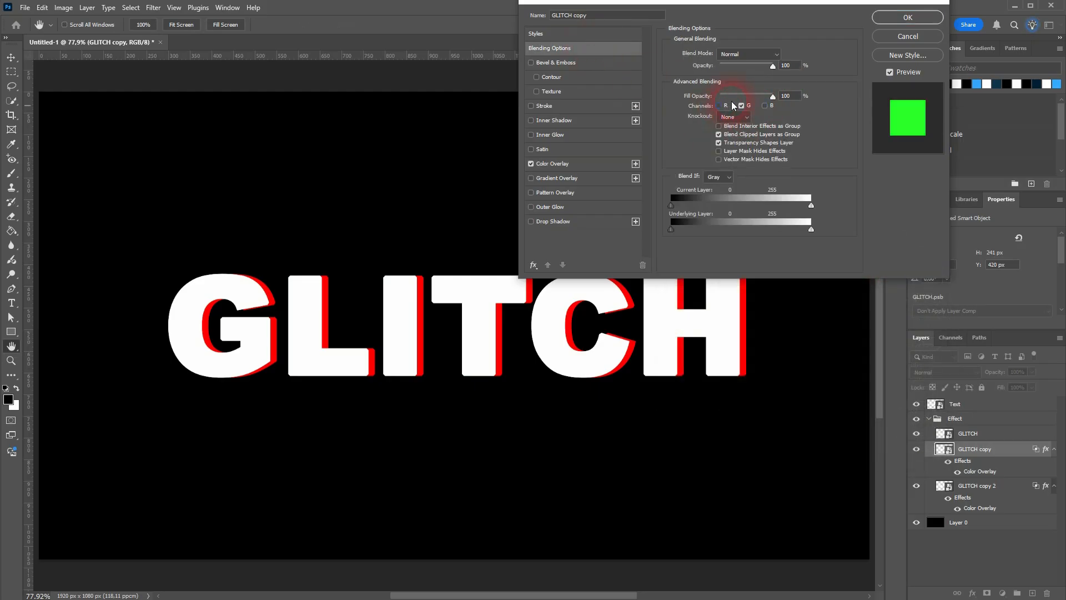
pyautogui.click(926, 21)
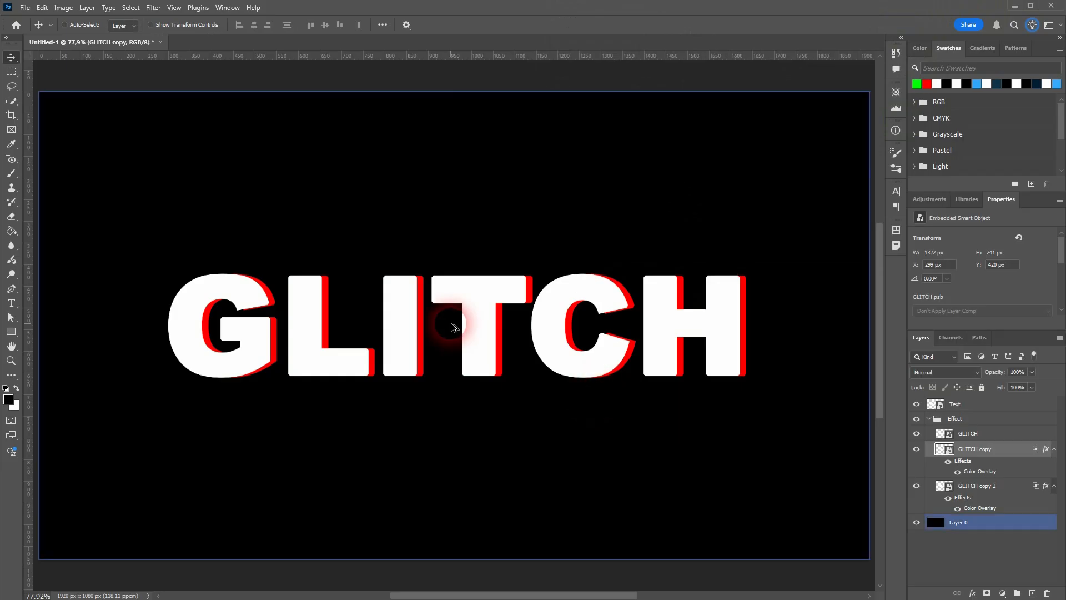
# - Nudge the GLITCH copy layer 15 px up, to a Y position of 405 px
pyautogui.scroll(5, 401, 332)
pyautogui.press('Up')
pyautogui.press('Up')
pyautogui.press('Up')
pyautogui.press('Up')
pyautogui.press('Up')
pyautogui.press('Up')
pyautogui.press('Up')
pyautogui.press('Up')
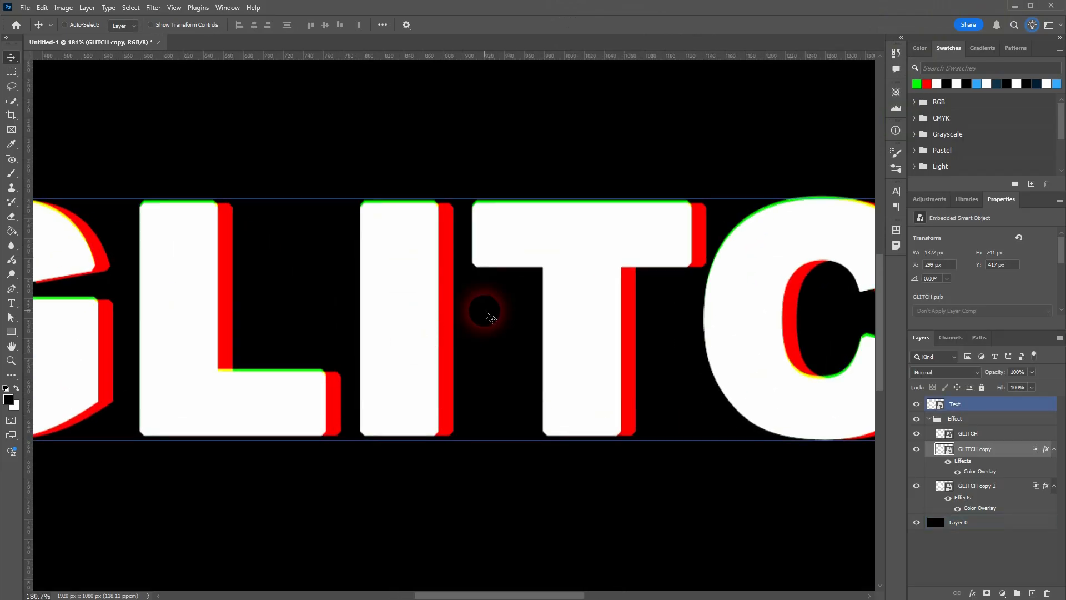
pyautogui.press('Up')
pyautogui.press('Up')
pyautogui.press('Up')
pyautogui.press('Up')
pyautogui.press('Up')
pyautogui.press('Up')
pyautogui.press('Up')
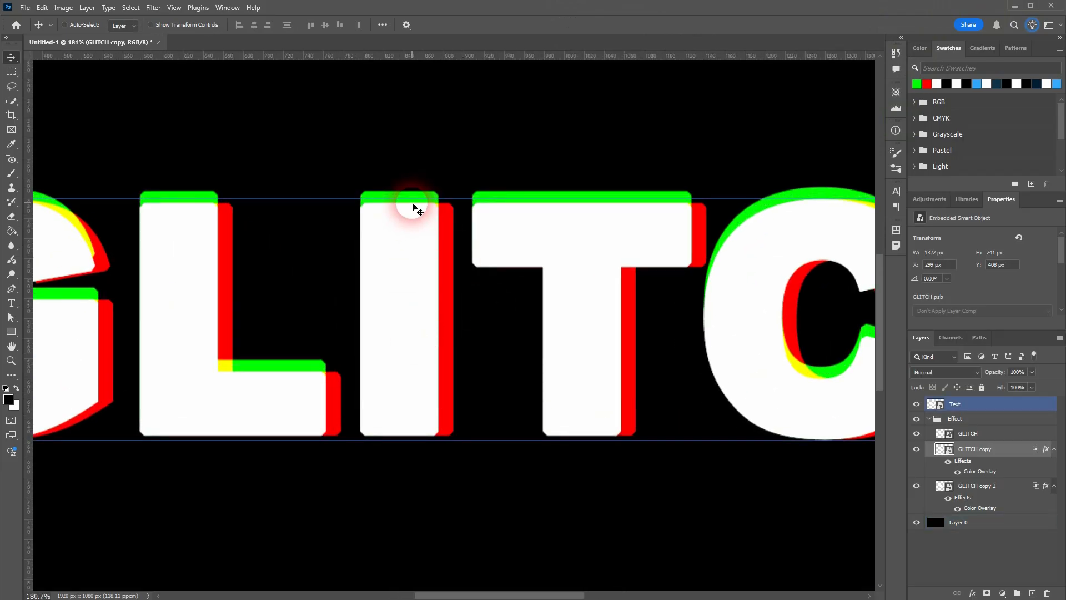
# - Add a blue Color Overlay at 100% opacity to the GLITCH layer in the Effect group
pyautogui.click(1003, 436)
pyautogui.rightClick(1003, 436)
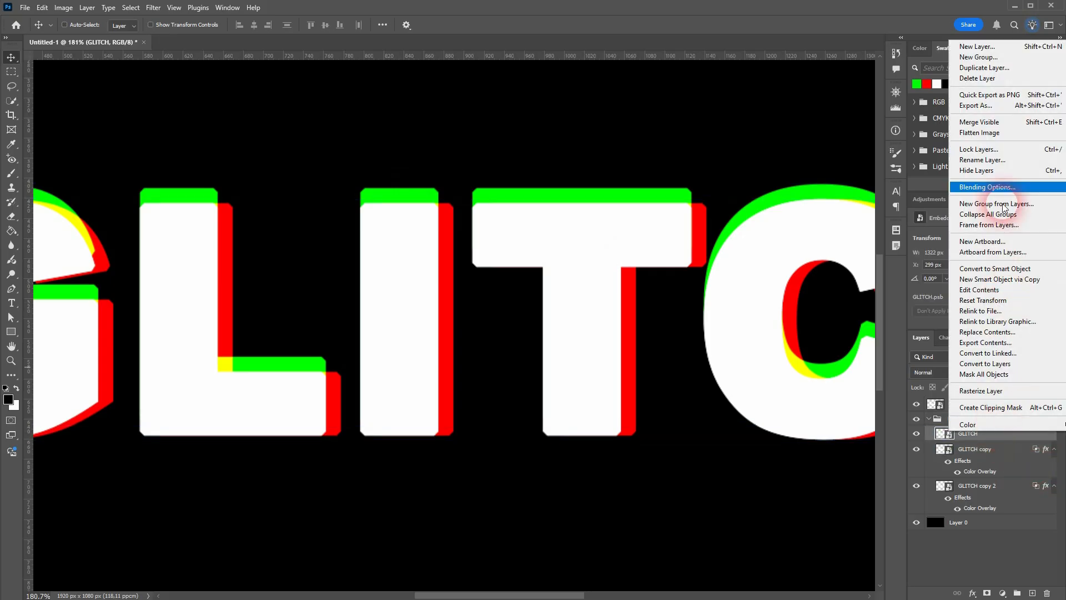
pyautogui.click(1015, 192)
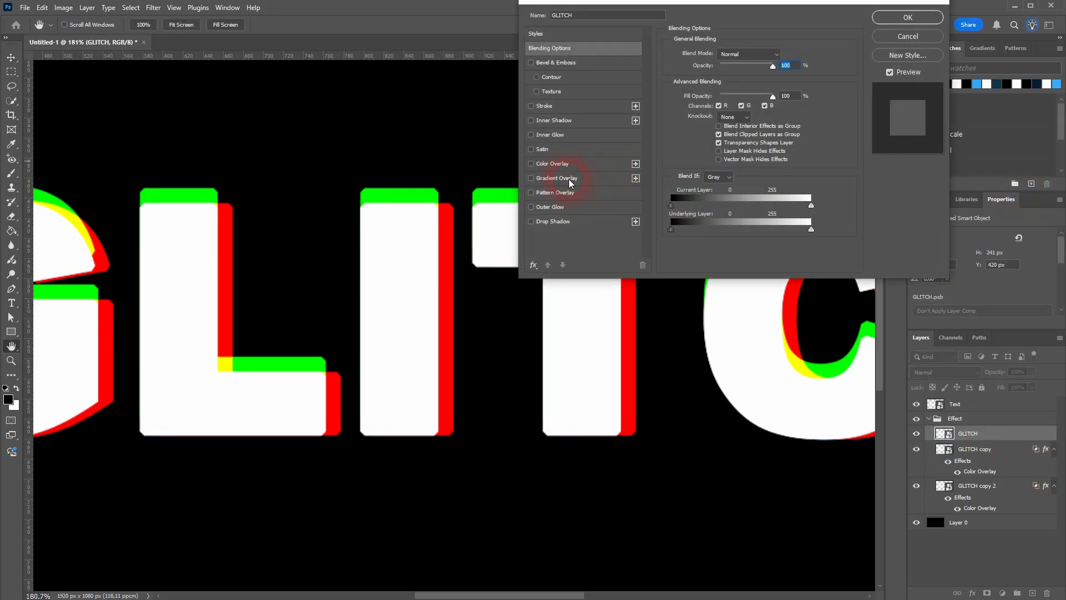
pyautogui.click(559, 164)
pyautogui.click(783, 55)
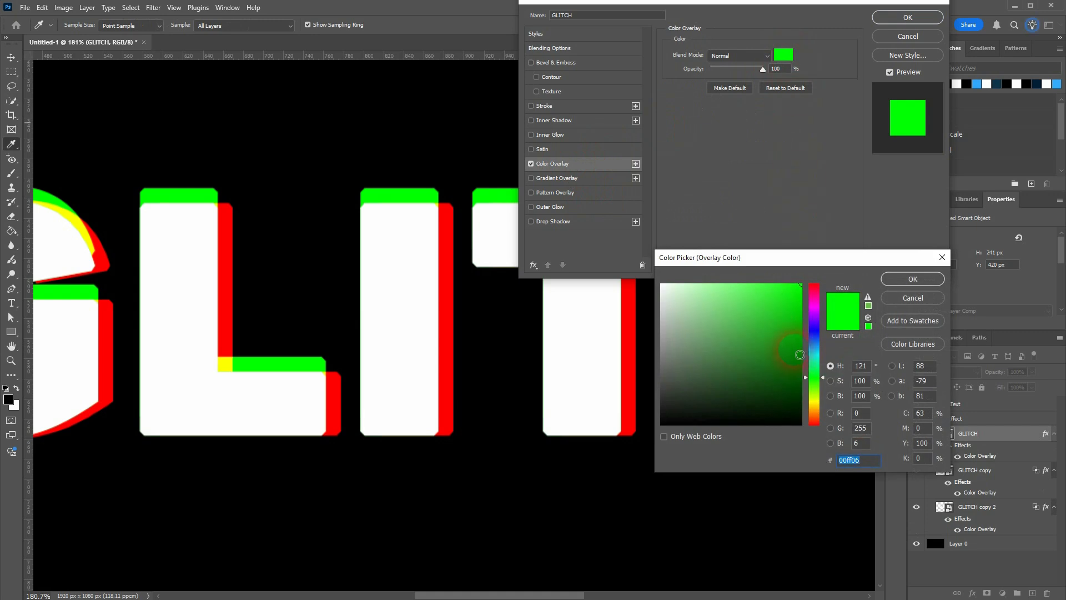
pyautogui.click(817, 333)
pyautogui.click(913, 279)
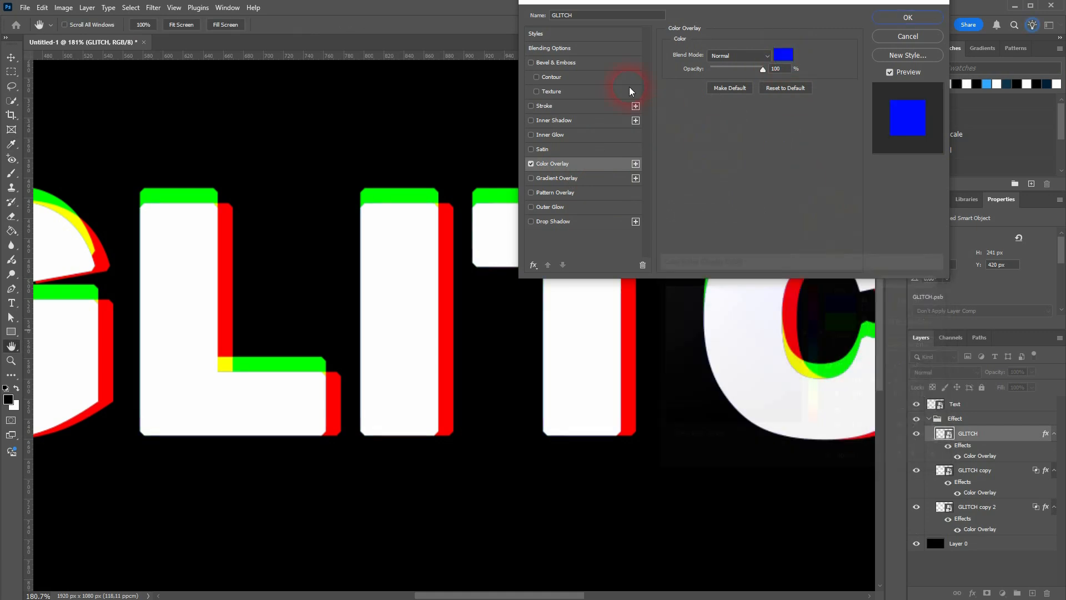
# - Restrict the GLITCH layer to the B channel by disabling R and G, and apply the layer style
pyautogui.click(581, 50)
pyautogui.click(742, 105)
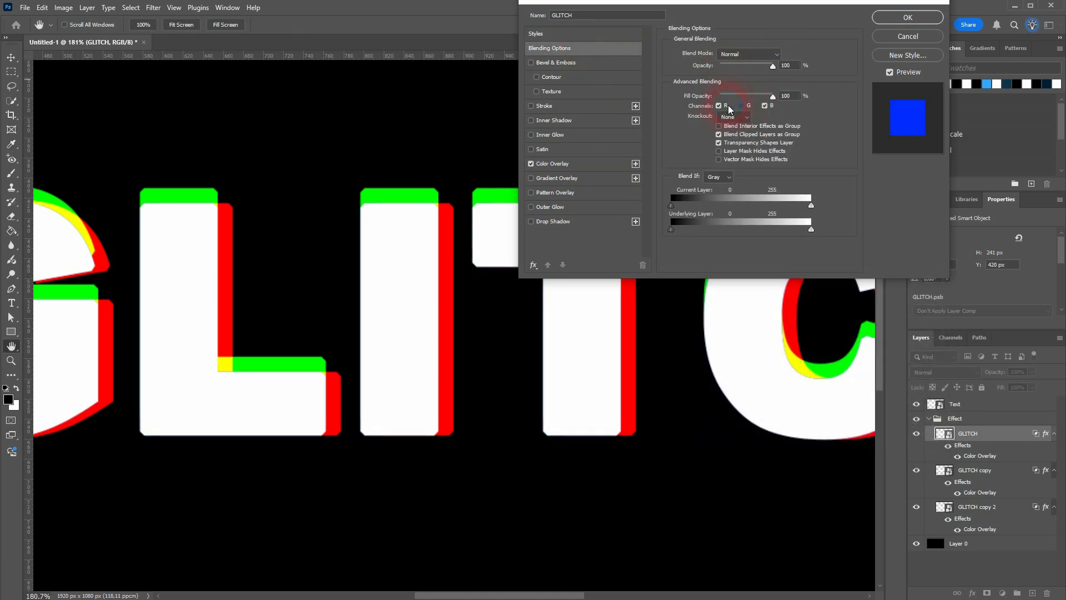
pyautogui.click(718, 106)
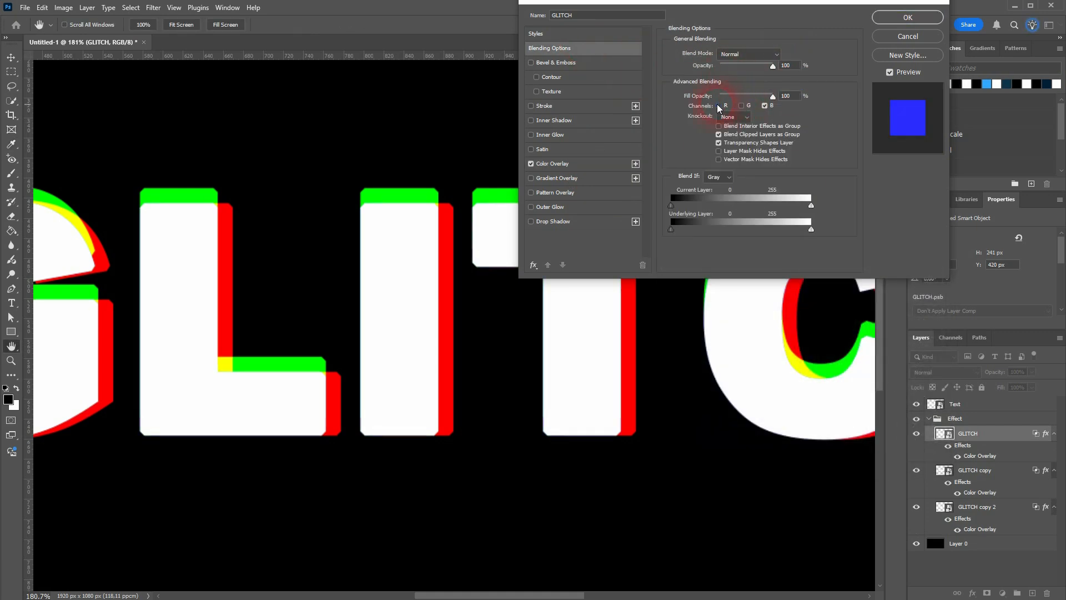
pyautogui.click(914, 17)
# - Nudge the GLITCH layer 15 px to the left, to an X position of 284 px
pyautogui.keyDown('ctrl'); pyautogui.click(581, 326); pyautogui.keyUp('ctrl')
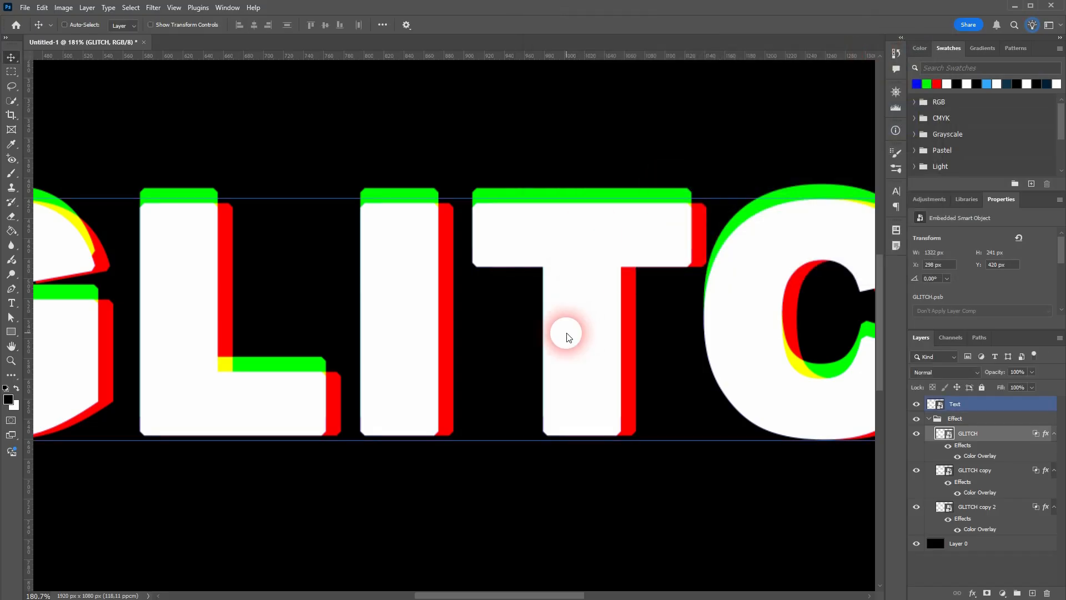
pyautogui.press('Left')
pyautogui.press('Left')
pyautogui.press('Left')
pyautogui.press('Left')
pyautogui.press('Left')
pyautogui.press('Left')
pyautogui.press('Left')
pyautogui.press('Left')
pyautogui.press('Left')
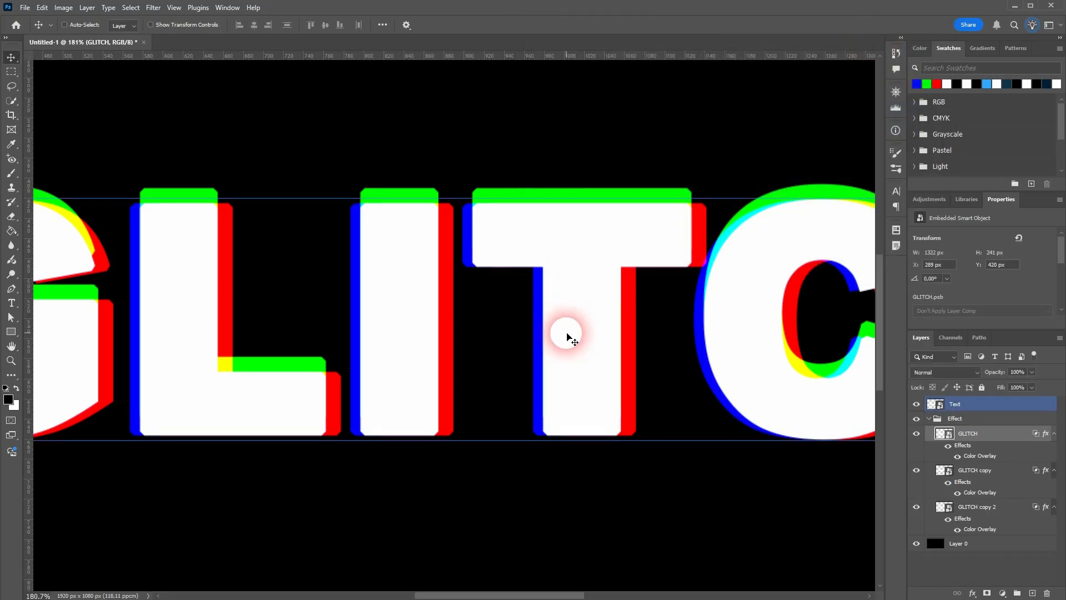
pyautogui.press('Left')
pyautogui.press('Left')
pyautogui.press('Left')
pyautogui.press('Left')
pyautogui.press('Left')
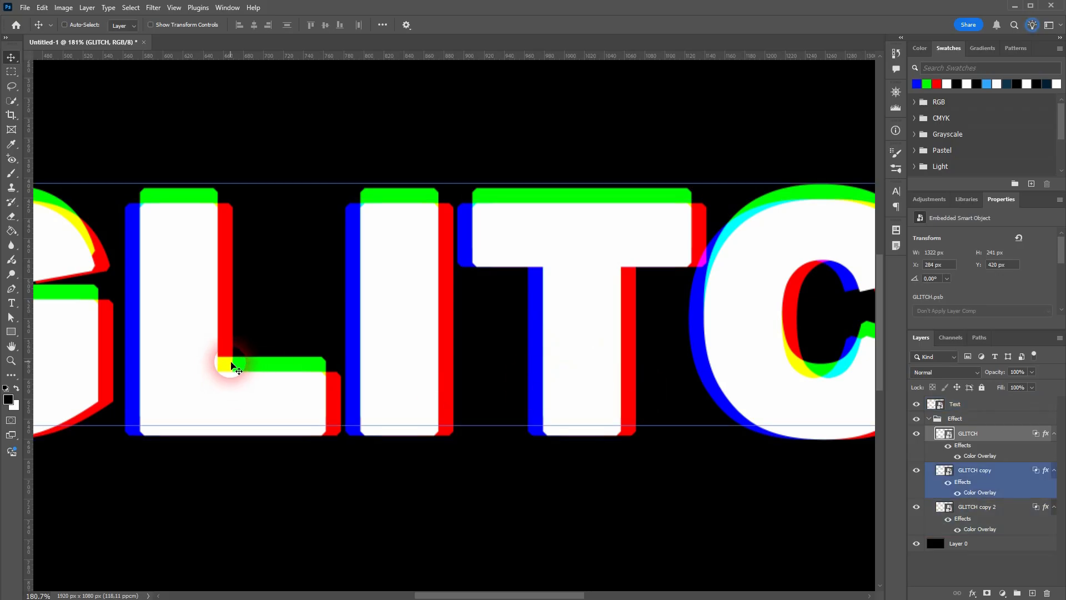
pyautogui.scroll(-5, 140, 288)
pyautogui.scroll(2, 591, 310)
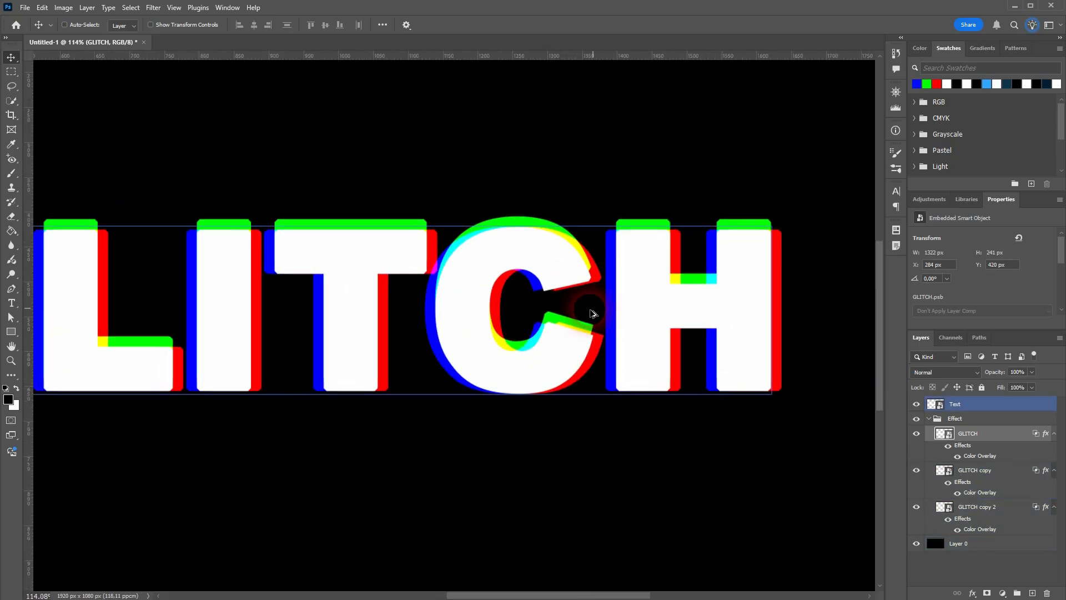
pyautogui.scroll(3, 594, 313)
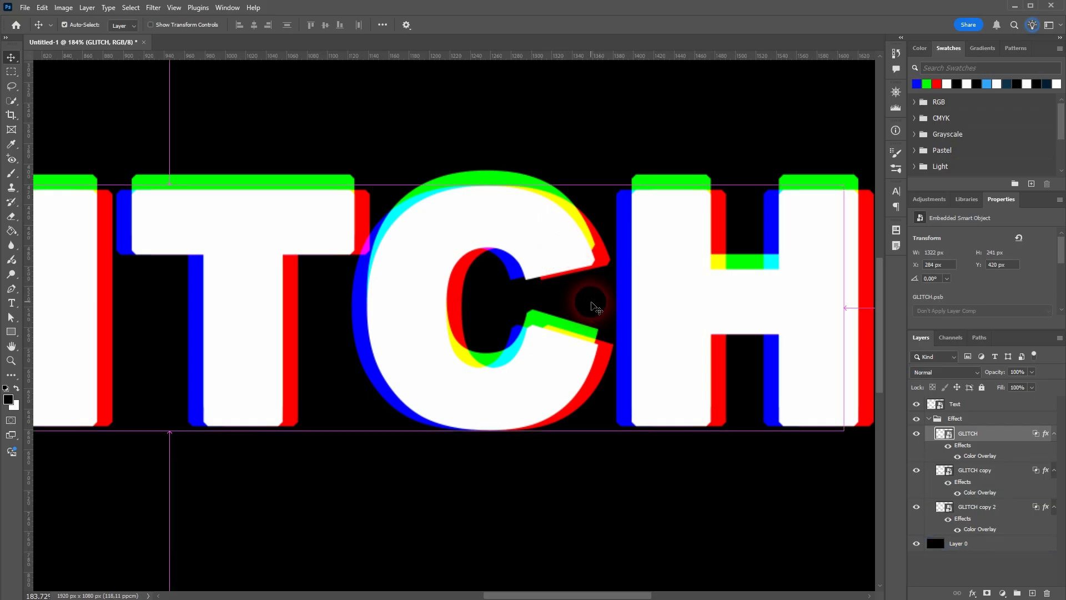
pyautogui.hotkey('ctrl', '0')
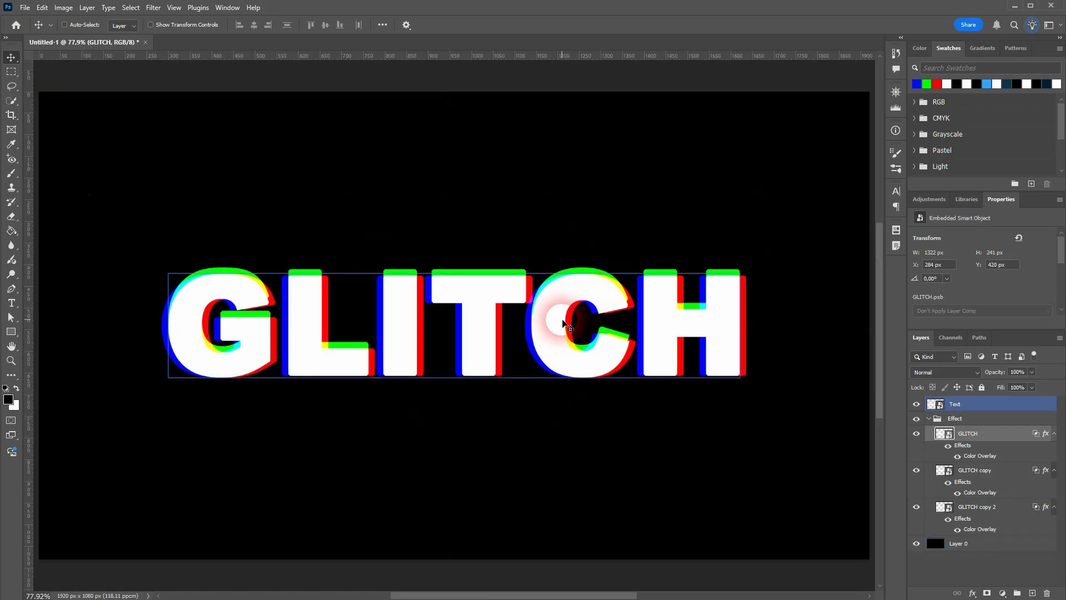
# - Apply a ZigZag distortion to the GLITCH copy 2 layer with Amount 15, Ridges 4 and the Pond Ripples style
pyautogui.click(1024, 507)
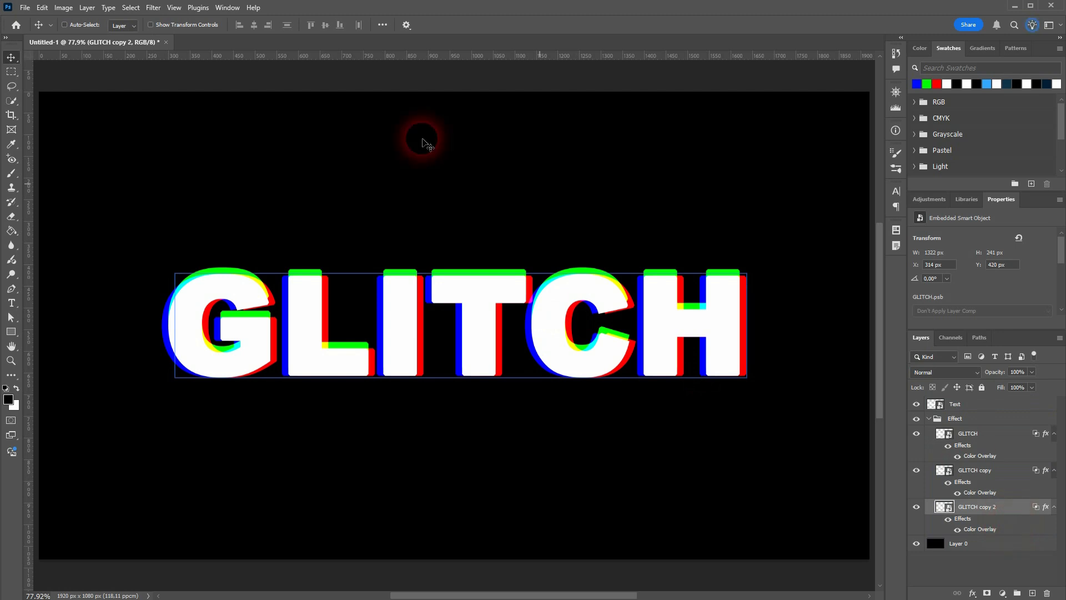
pyautogui.click(154, 7)
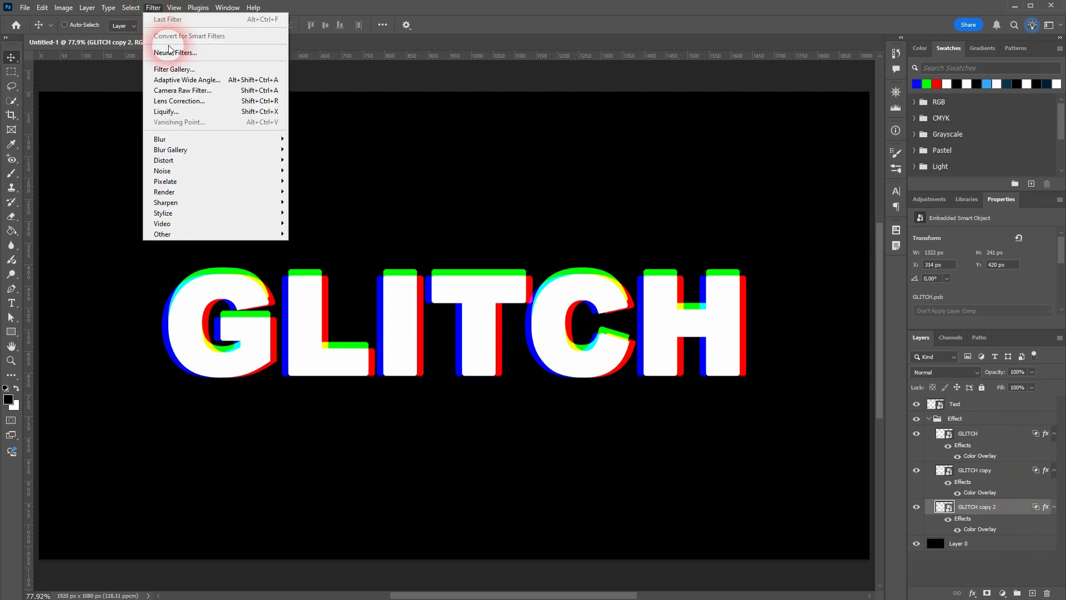
pyautogui.moveTo(247, 161)
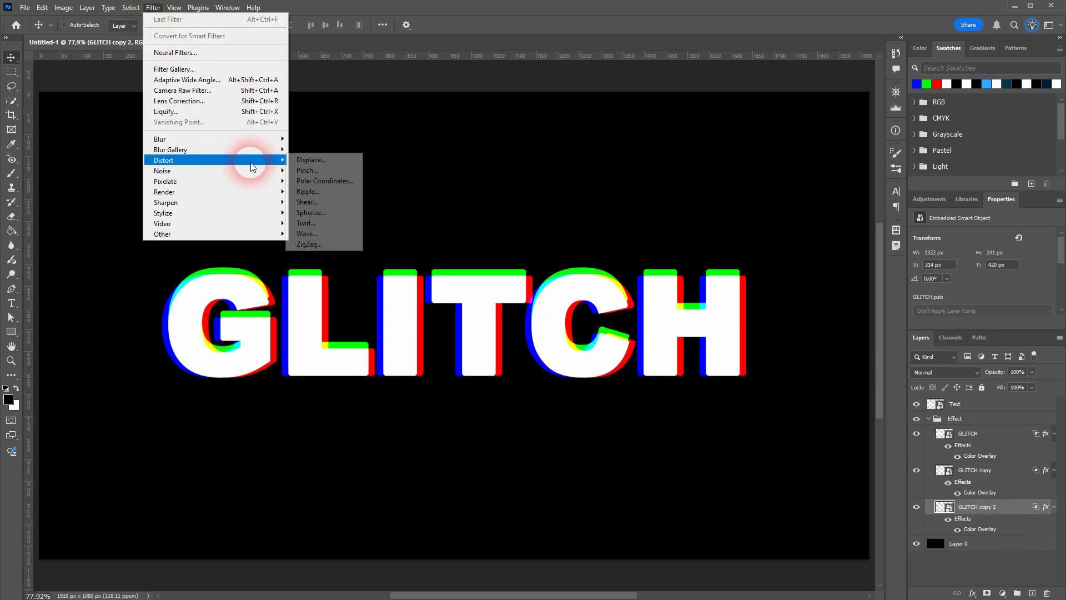
pyautogui.click(333, 245)
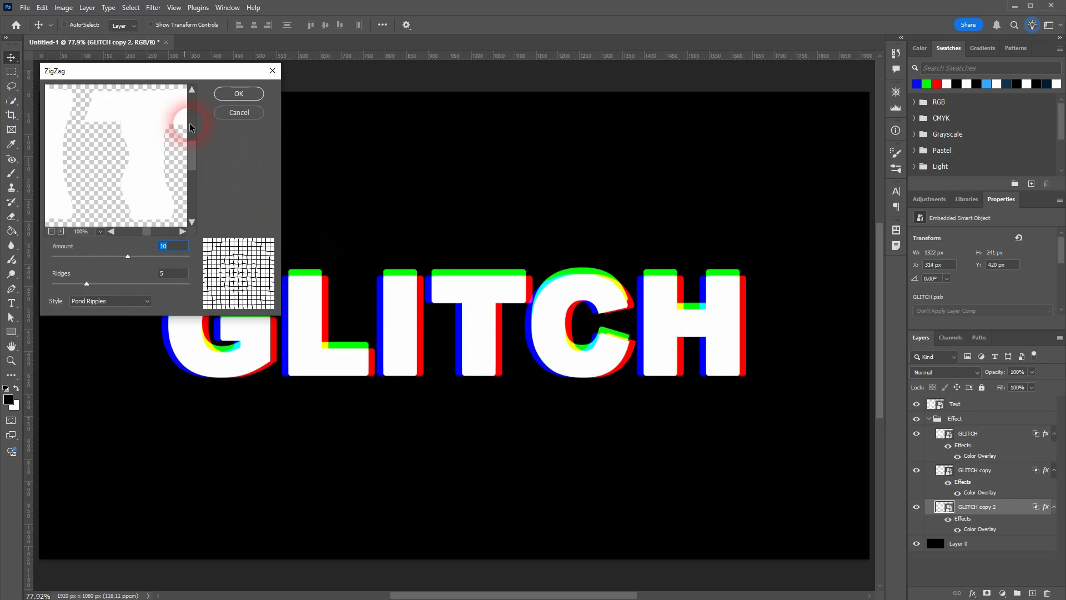
pyautogui.click(111, 301)
pyautogui.click(114, 331)
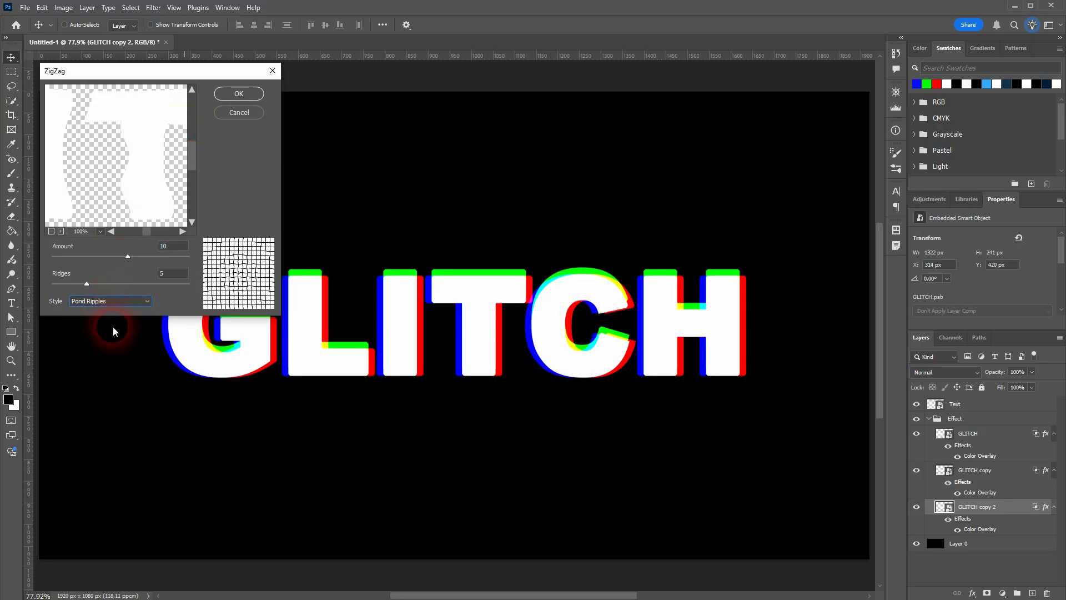
pyautogui.click(129, 257)
pyautogui.moveTo(128, 259)
pyautogui.mouseDown()
pyautogui.moveTo(161, 251)
pyautogui.moveTo(141, 254)
pyautogui.mouseUp()
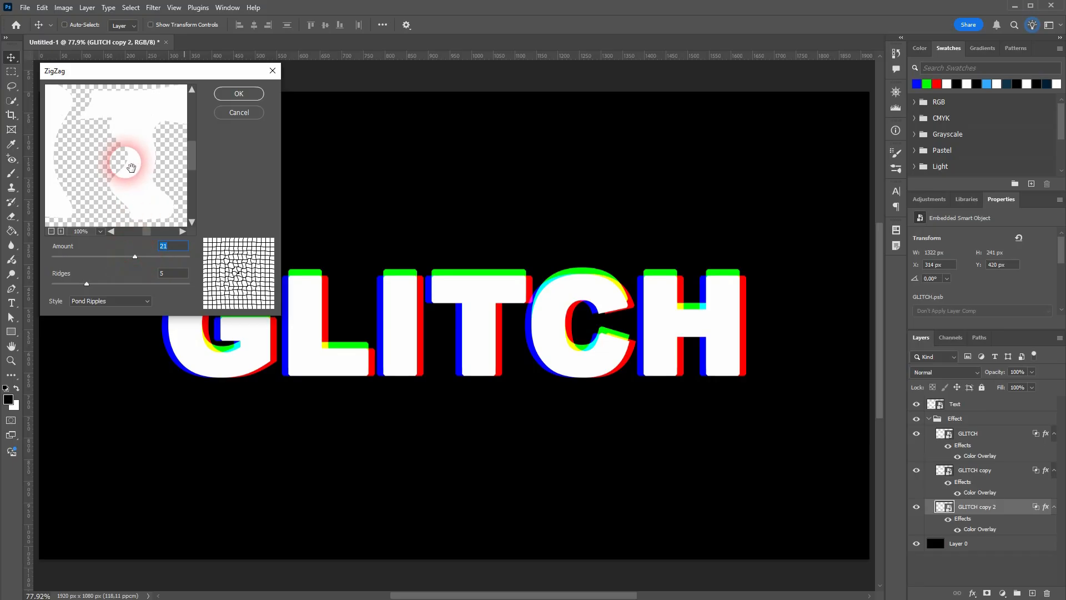
pyautogui.moveTo(88, 286)
pyautogui.mouseDown()
pyautogui.moveTo(174, 285)
pyautogui.moveTo(83, 284)
pyautogui.mouseUp()
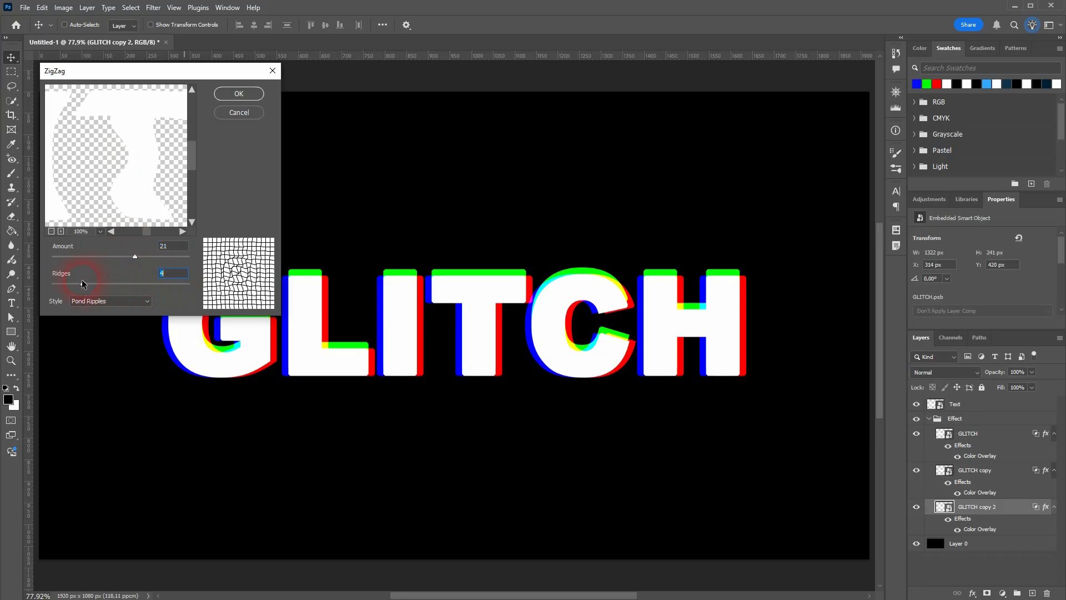
pyautogui.moveTo(140, 261); pyautogui.dragTo(132, 262)
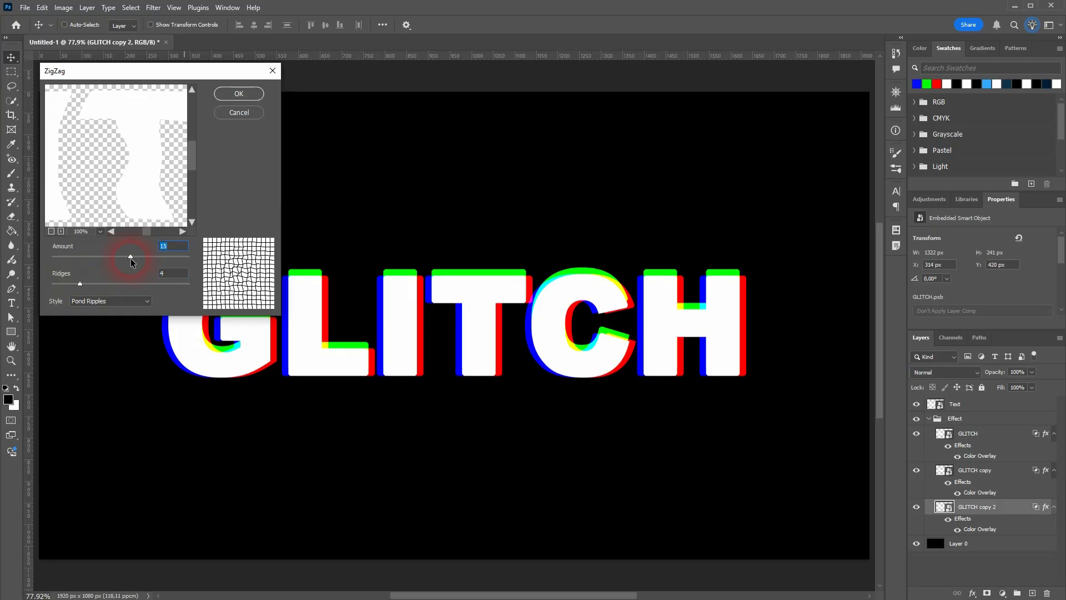
pyautogui.click(240, 94)
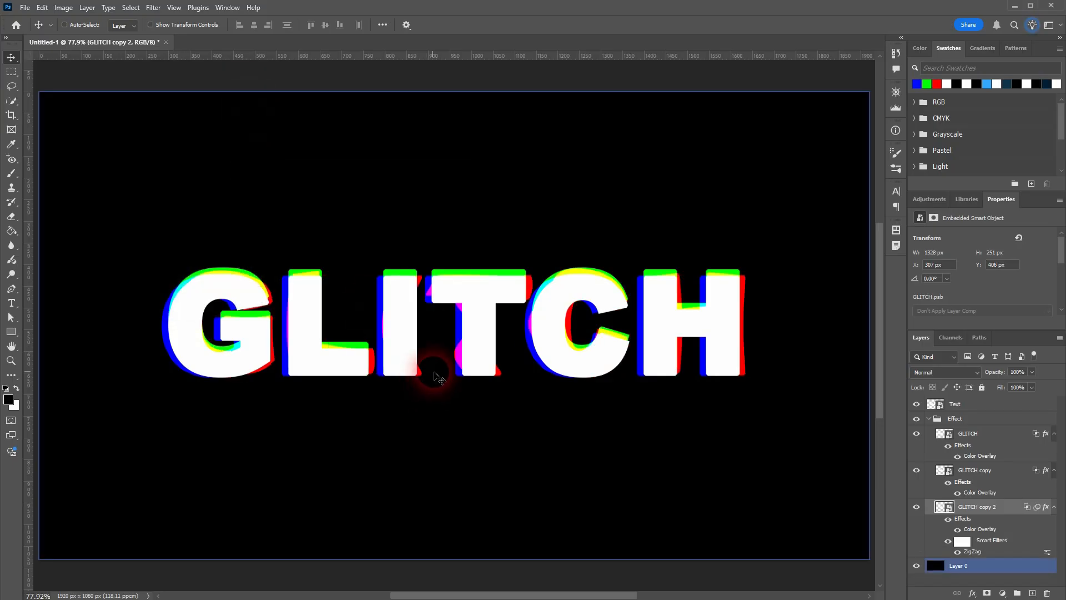
# - Apply a ZigZag distortion to the GLITCH copy layer with Amount 19, Ridges 4 and the Pond Ripples style
pyautogui.click(1013, 472)
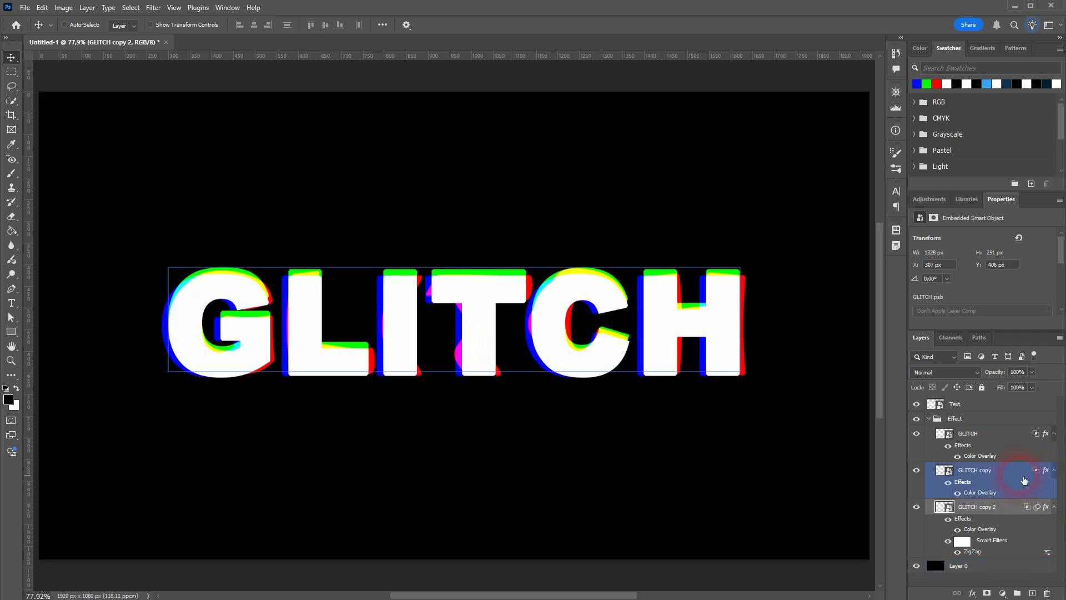
pyautogui.click(153, 7)
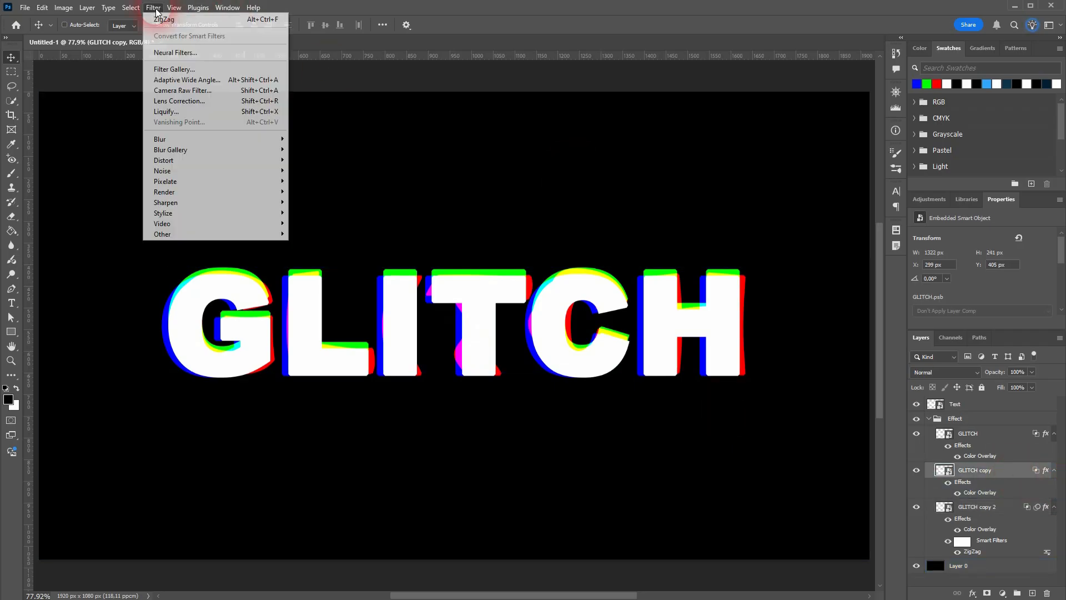
pyautogui.click(225, 22)
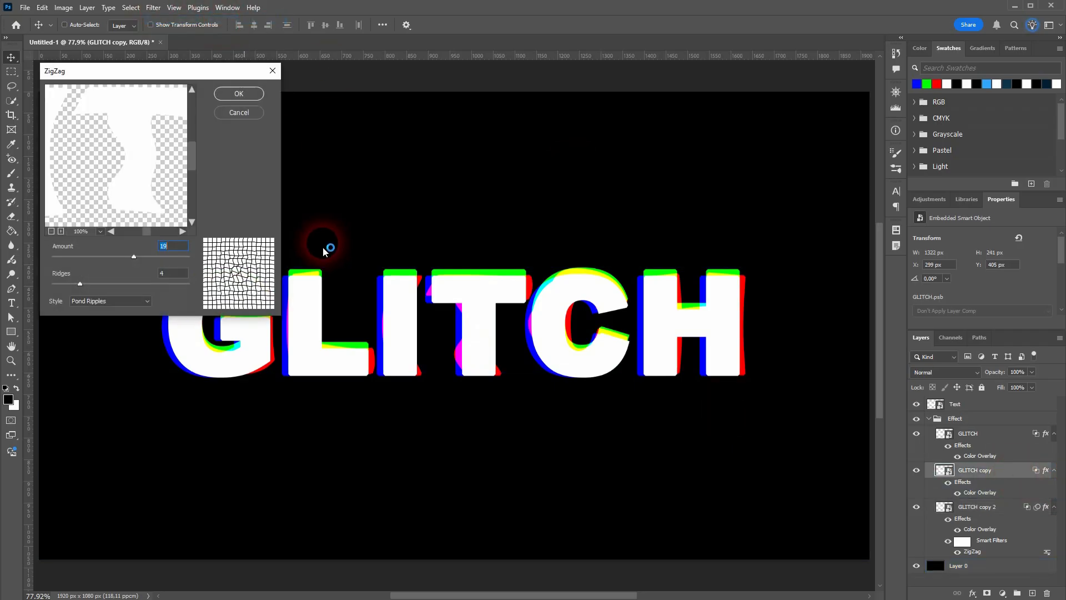
pyautogui.click(239, 94)
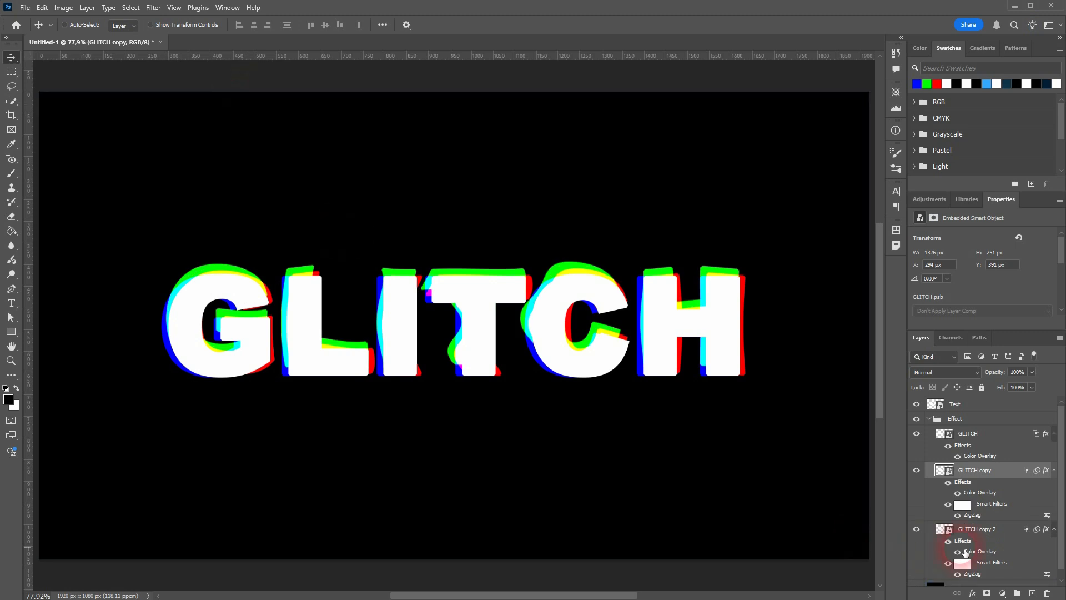
# - Apply a ZigZag distortion to the GLITCH layer in the Effect group with Amount 18, Ridges 4 and Pond Ripples
pyautogui.click(1006, 446)
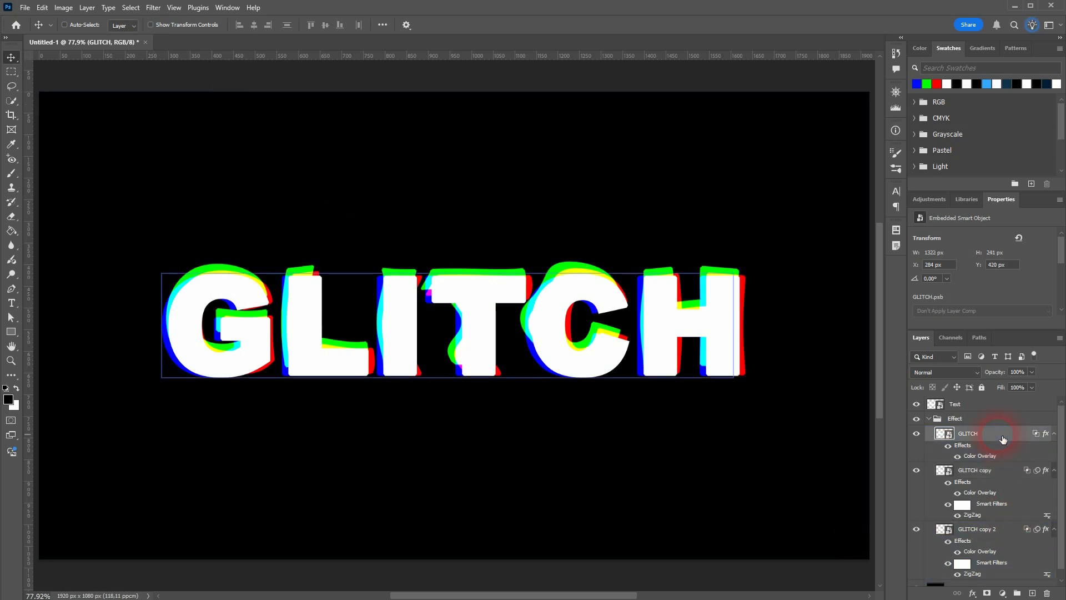
pyautogui.click(153, 9)
pyautogui.click(167, 20)
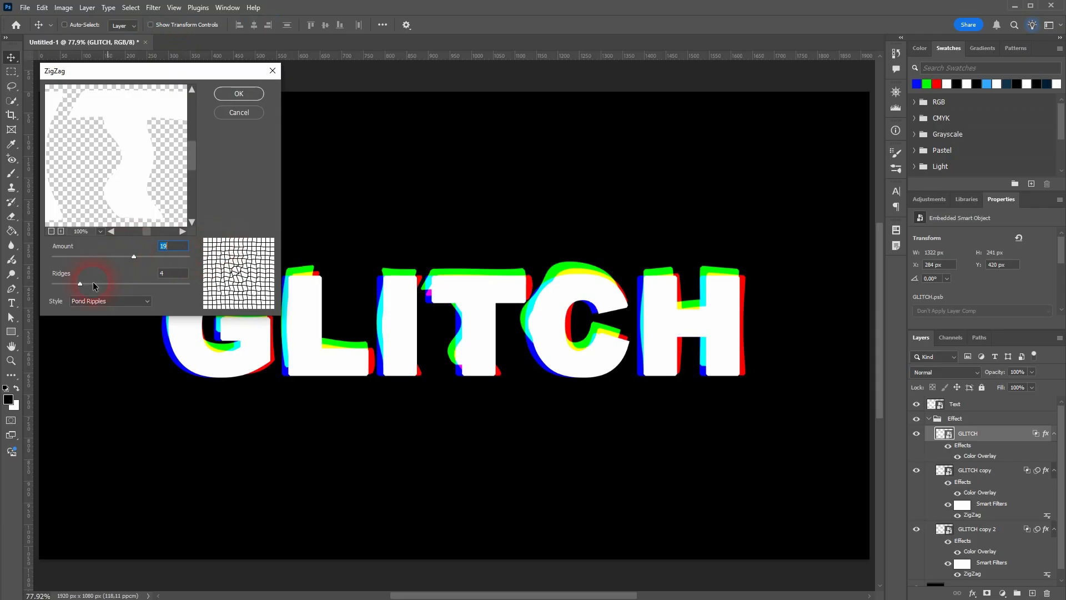
pyautogui.moveTo(135, 258); pyautogui.dragTo(132, 258)
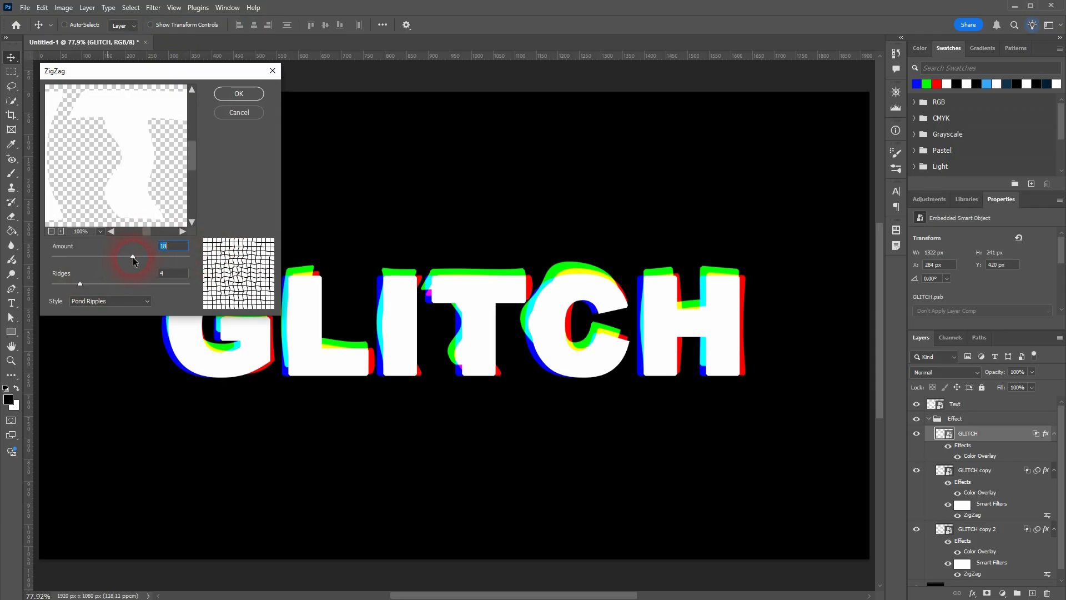
pyautogui.click(242, 98)
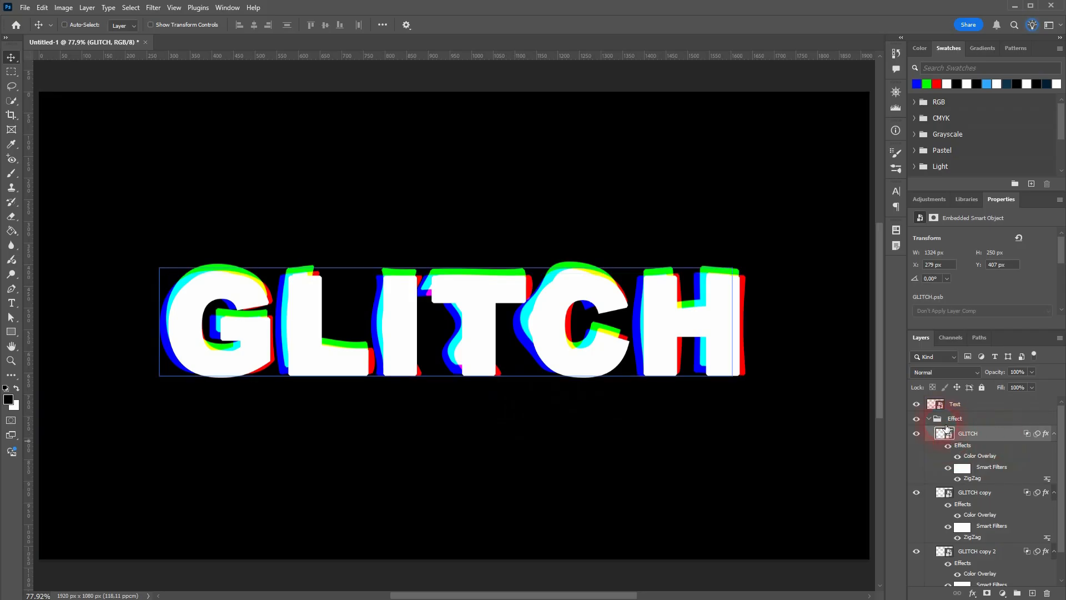
# - Collapse the Effect group and merge it with the Text layer into one layer
pyautogui.click(925, 418)
pyautogui.click(930, 419)
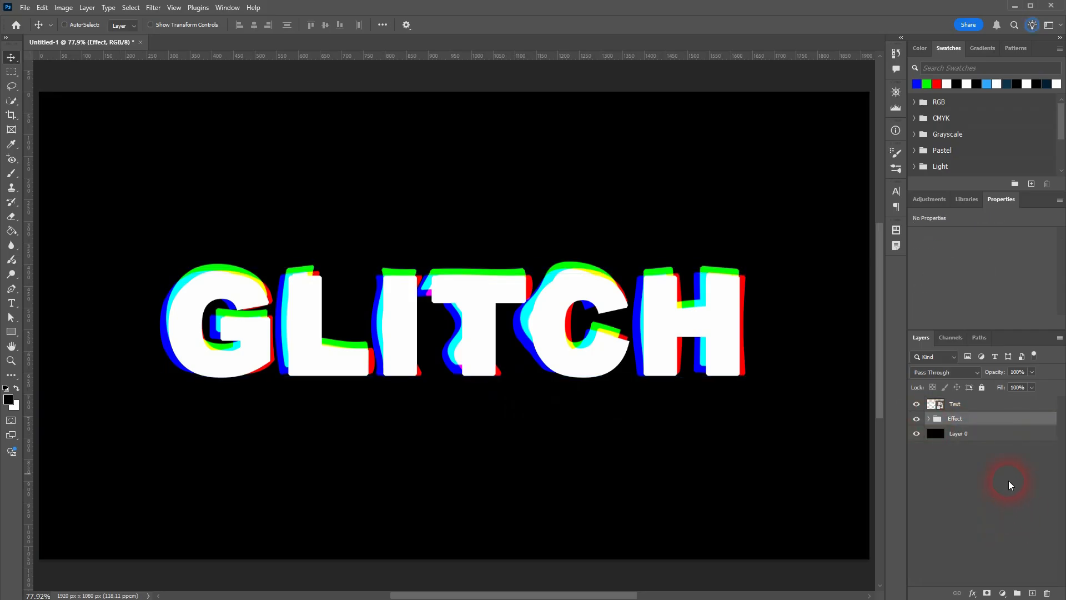
pyautogui.keyDown('shift'); pyautogui.click(982, 407); pyautogui.keyUp('shift')
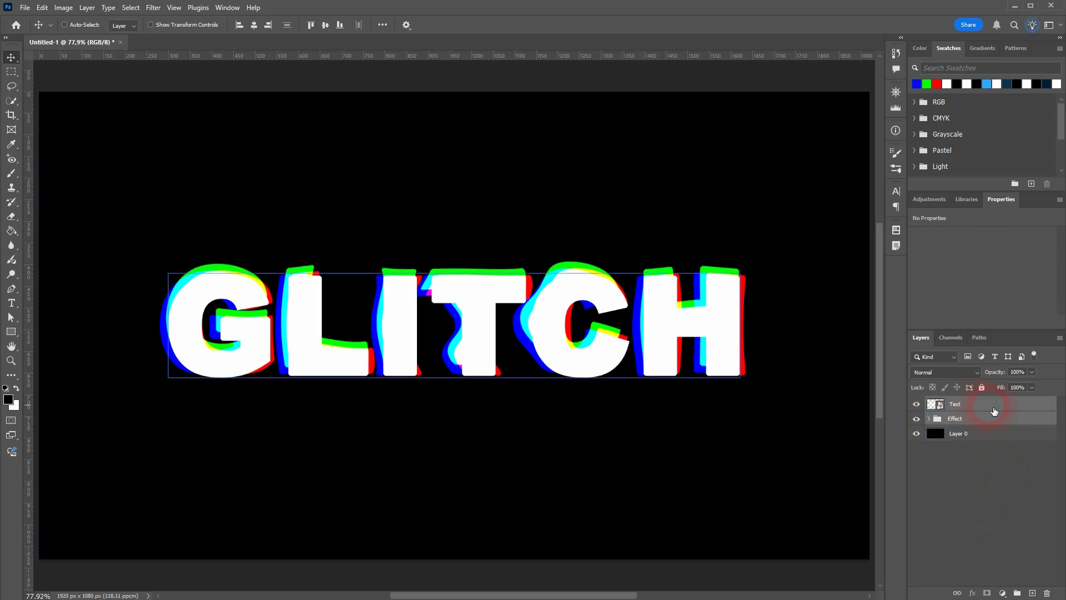
pyautogui.press('ctrl')
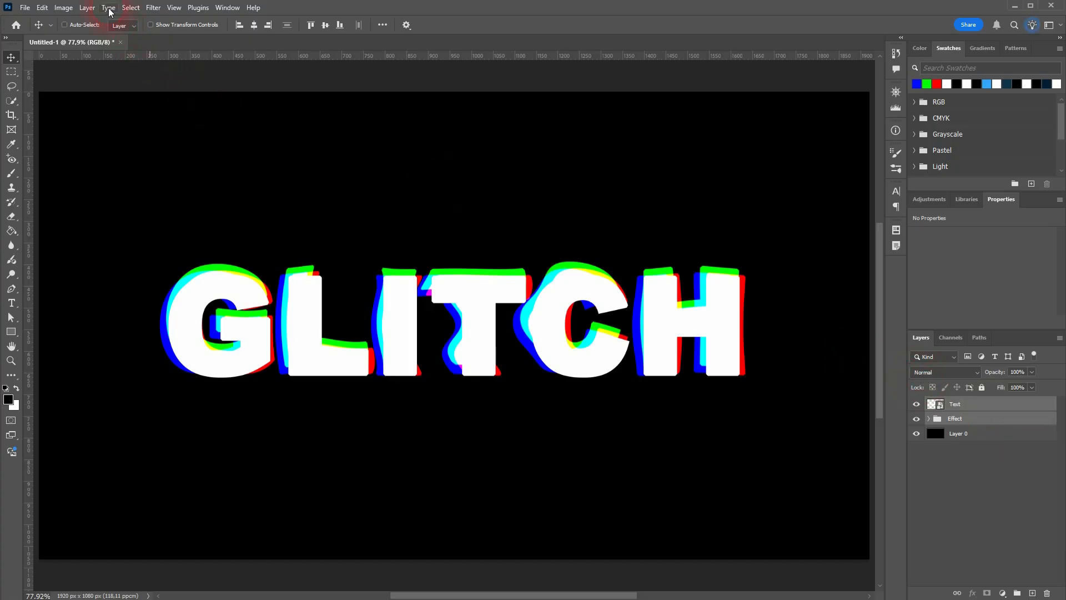
pyautogui.click(87, 8)
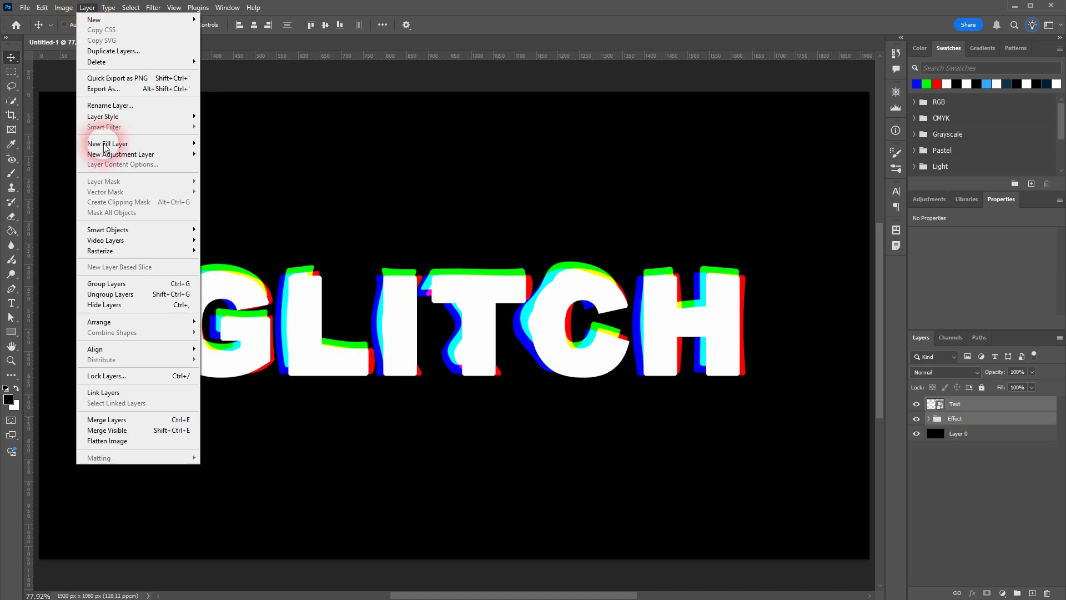
pyautogui.click(153, 421)
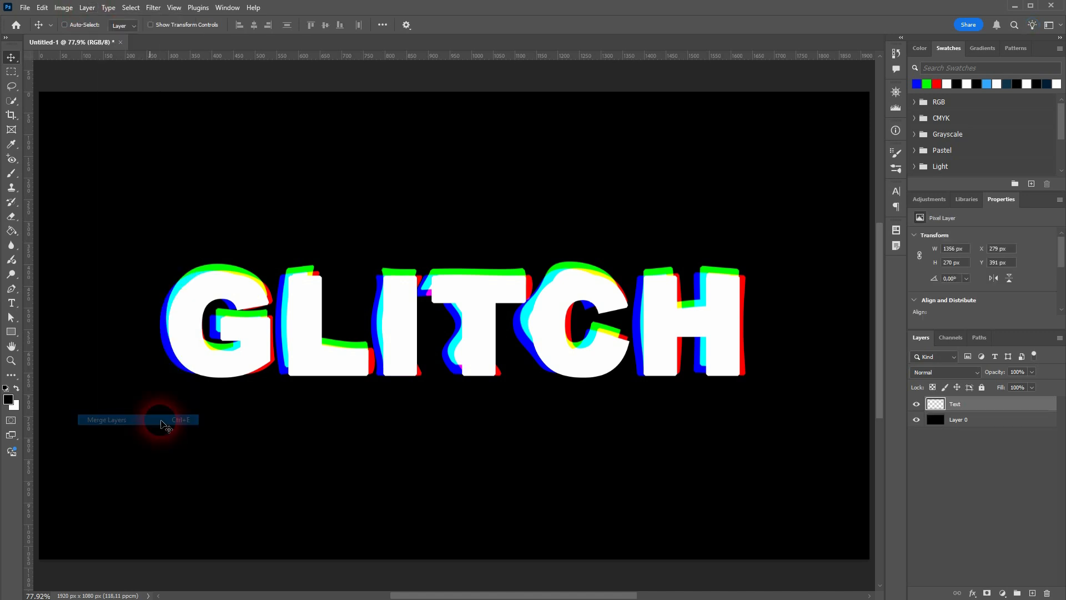
# - Select the merged Text layer and briefly hide and show it to check its contents
pyautogui.click(87, 8)
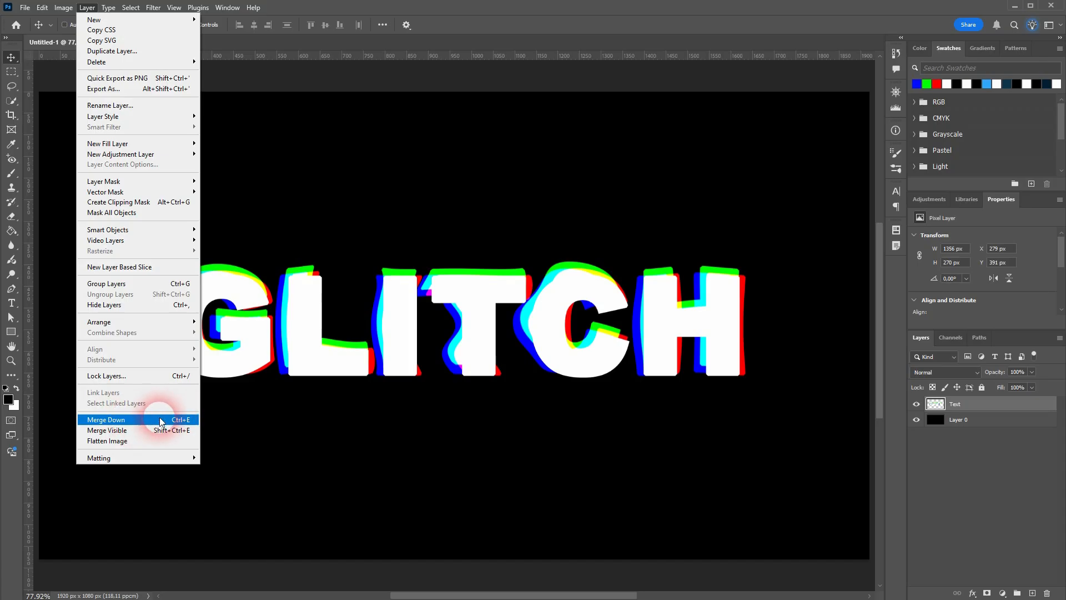
pyautogui.click(984, 441)
pyautogui.click(946, 408)
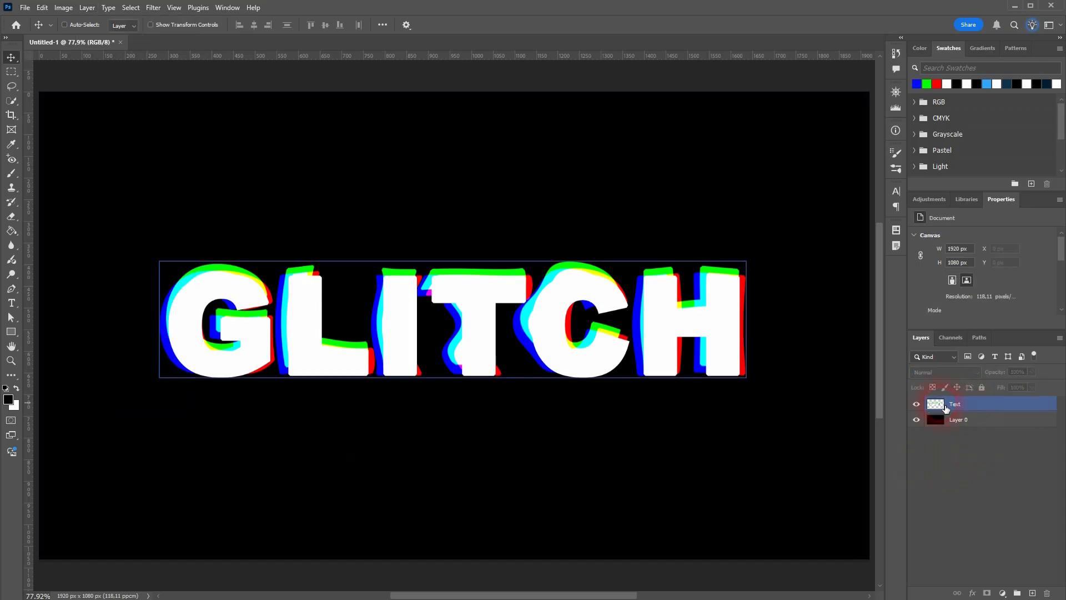
pyautogui.click(916, 404)
pyautogui.click(917, 405)
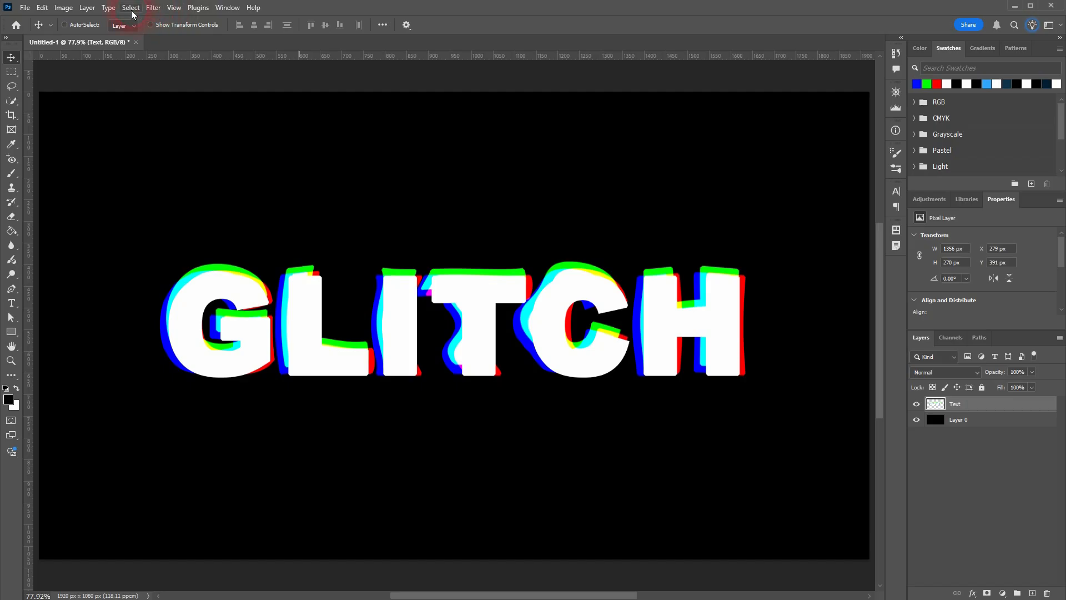
# - Liquify the Text layer with the Forward Warp tool at brush size 75, pushing wavy bumps into the edges of the GLITCH letters
pyautogui.click(150, 9)
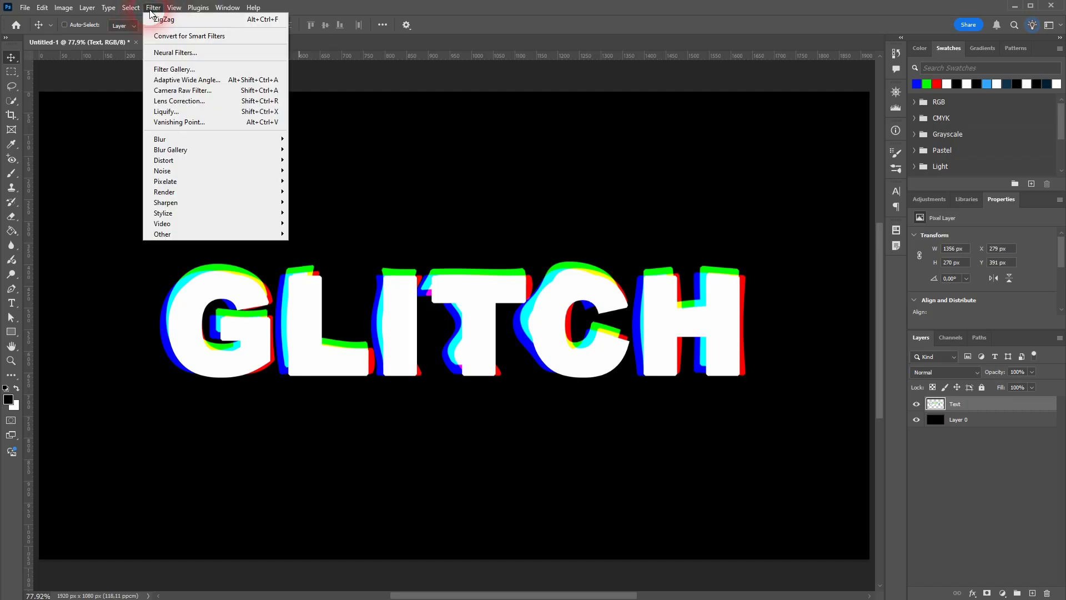
pyautogui.click(223, 112)
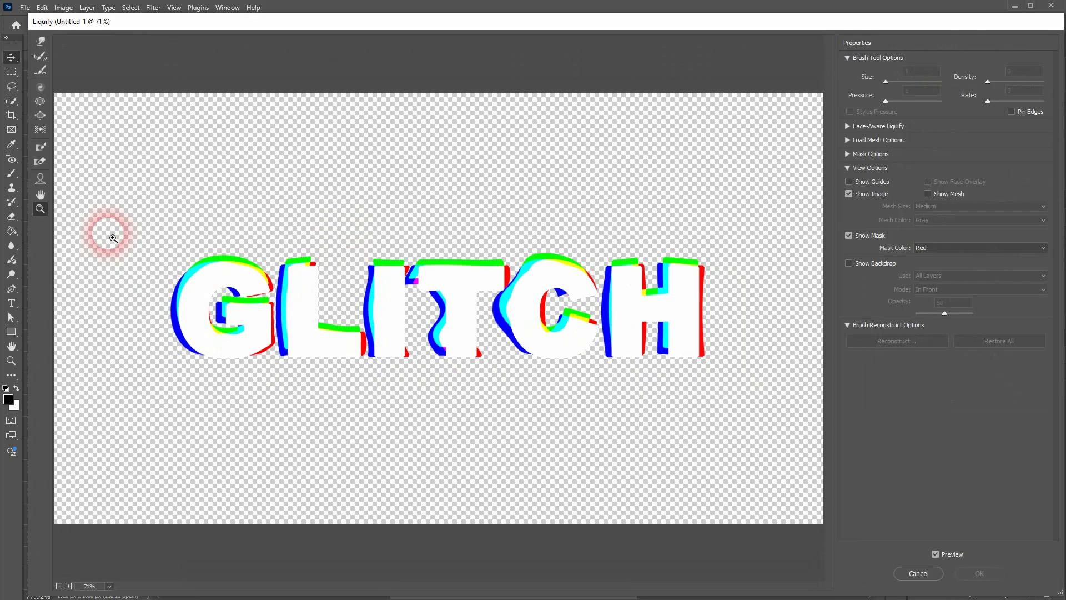
pyautogui.click(40, 41)
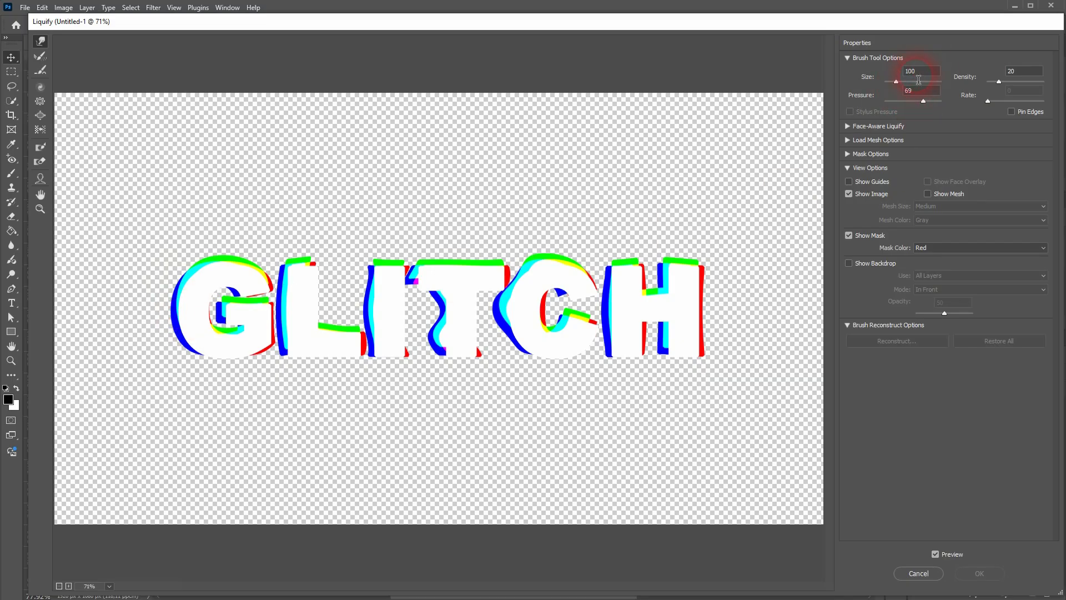
pyautogui.moveTo(897, 82); pyautogui.dragTo(894, 82)
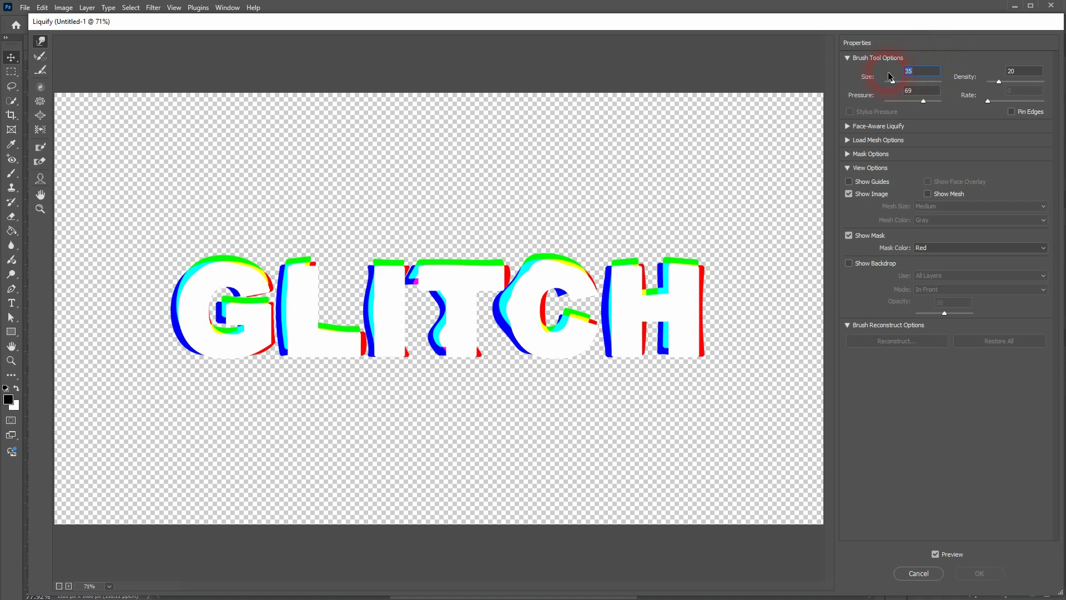
pyautogui.write('75')
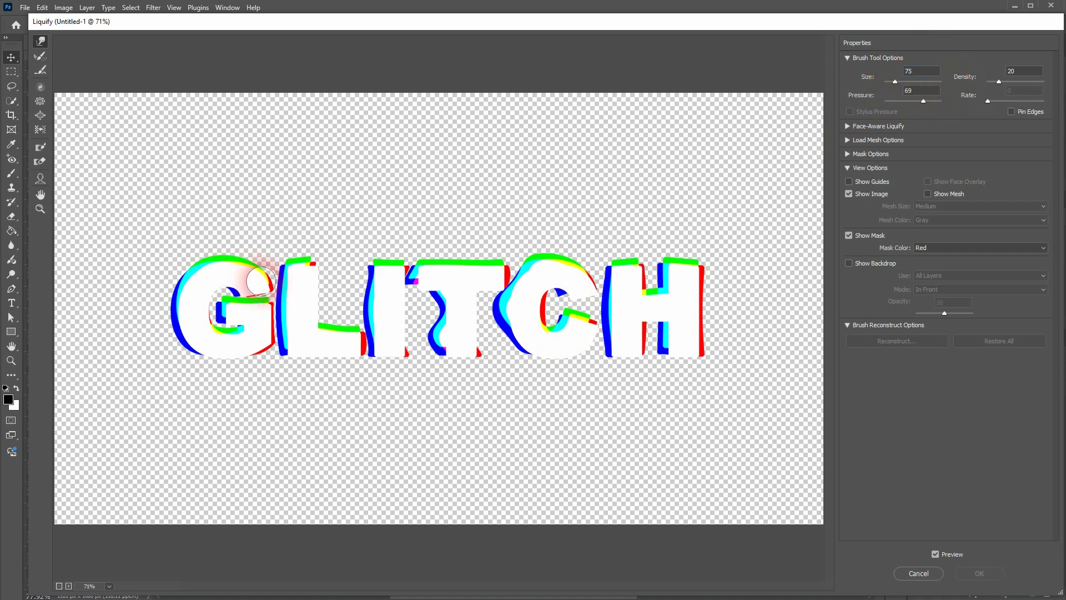
pyautogui.moveTo(269, 278)
pyautogui.mouseDown()
pyautogui.moveTo(253, 350)
pyautogui.moveTo(274, 357)
pyautogui.moveTo(196, 352)
pyautogui.moveTo(248, 304)
pyautogui.moveTo(224, 248)
pyautogui.moveTo(304, 280)
pyautogui.moveTo(319, 270)
pyautogui.moveTo(319, 323)
pyautogui.moveTo(351, 333)
pyautogui.moveTo(364, 364)
pyautogui.moveTo(279, 357)
pyautogui.moveTo(295, 355)
pyautogui.moveTo(340, 295)
pyautogui.moveTo(370, 286)
pyautogui.moveTo(405, 297)
pyautogui.moveTo(409, 348)
pyautogui.moveTo(394, 347)
pyautogui.moveTo(405, 351)
pyautogui.moveTo(447, 296)
pyautogui.moveTo(510, 265)
pyautogui.moveTo(502, 290)
pyautogui.moveTo(464, 324)
pyautogui.moveTo(476, 347)
pyautogui.moveTo(511, 337)
pyautogui.moveTo(537, 285)
pyautogui.moveTo(559, 274)
pyautogui.moveTo(591, 284)
pyautogui.moveTo(508, 334)
pyautogui.moveTo(508, 325)
pyautogui.moveTo(522, 339)
pyautogui.moveTo(628, 332)
pyautogui.moveTo(621, 315)
pyautogui.moveTo(625, 332)
pyautogui.moveTo(724, 335)
pyautogui.moveTo(705, 332)
pyautogui.moveTo(681, 301)
pyautogui.moveTo(684, 280)
pyautogui.moveTo(724, 285)
pyautogui.moveTo(631, 250)
pyautogui.moveTo(639, 245)
pyautogui.moveTo(926, 465)
pyautogui.mouseUp()
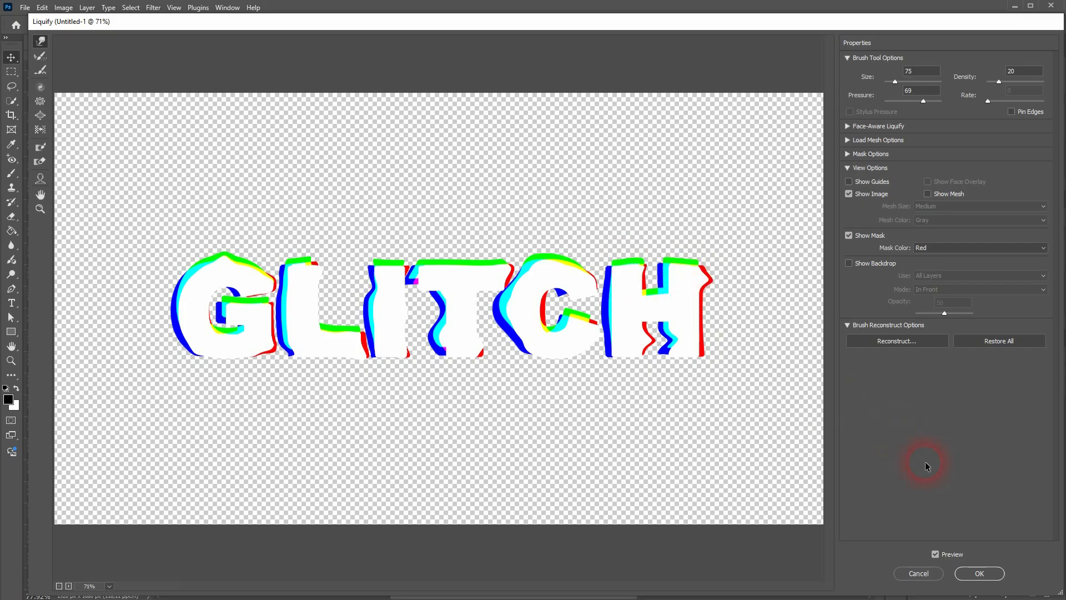
pyautogui.click(987, 571)
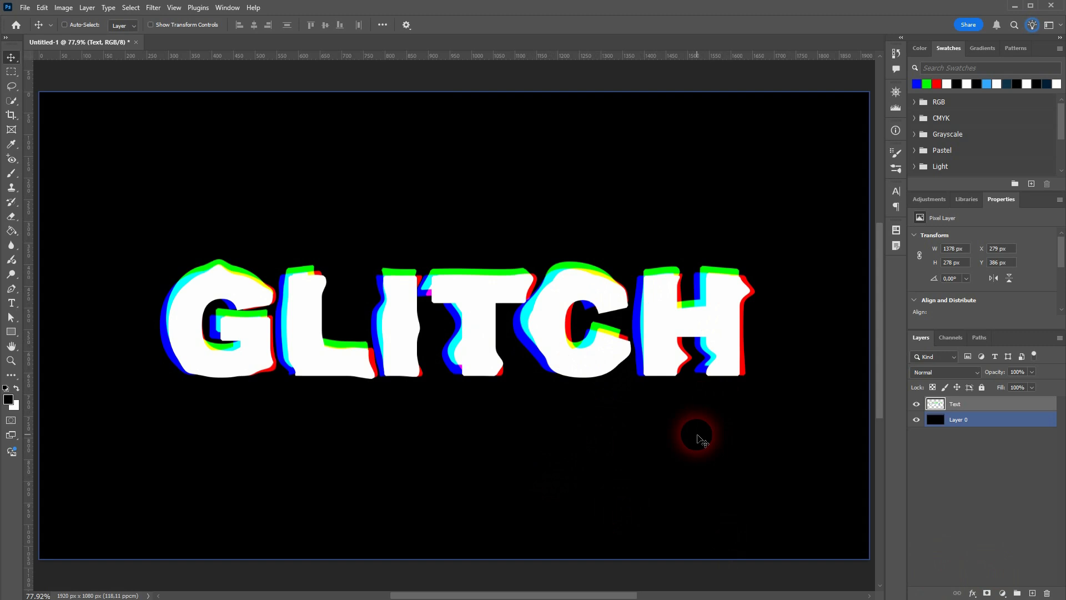
# - Toggle the Text layer's visibility off and on to review the finished glitch lettering
pyautogui.click(938, 404)
pyautogui.click(917, 404)
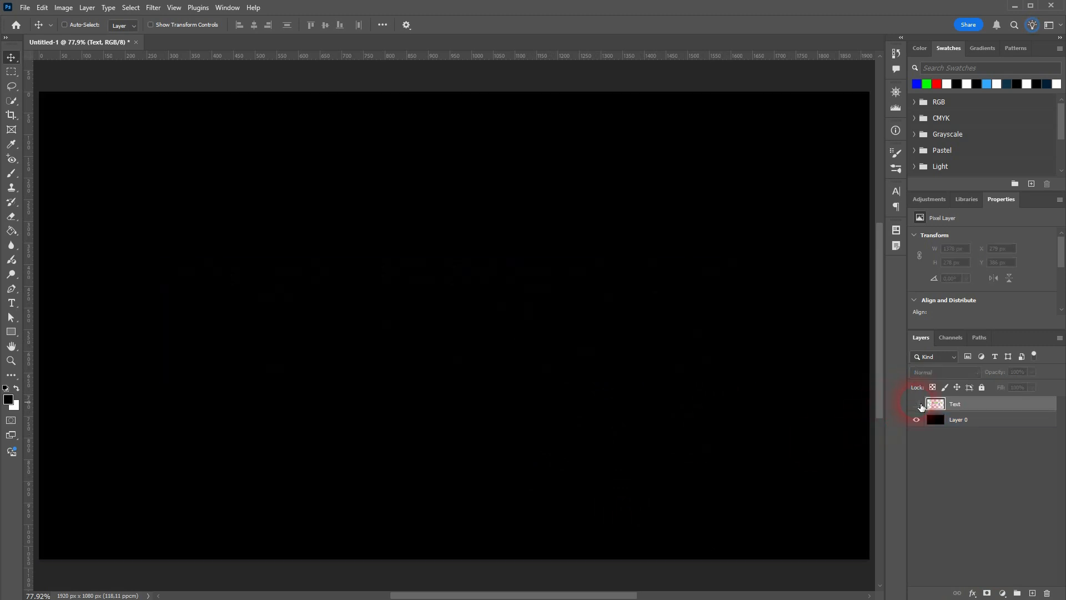
pyautogui.click(918, 405)
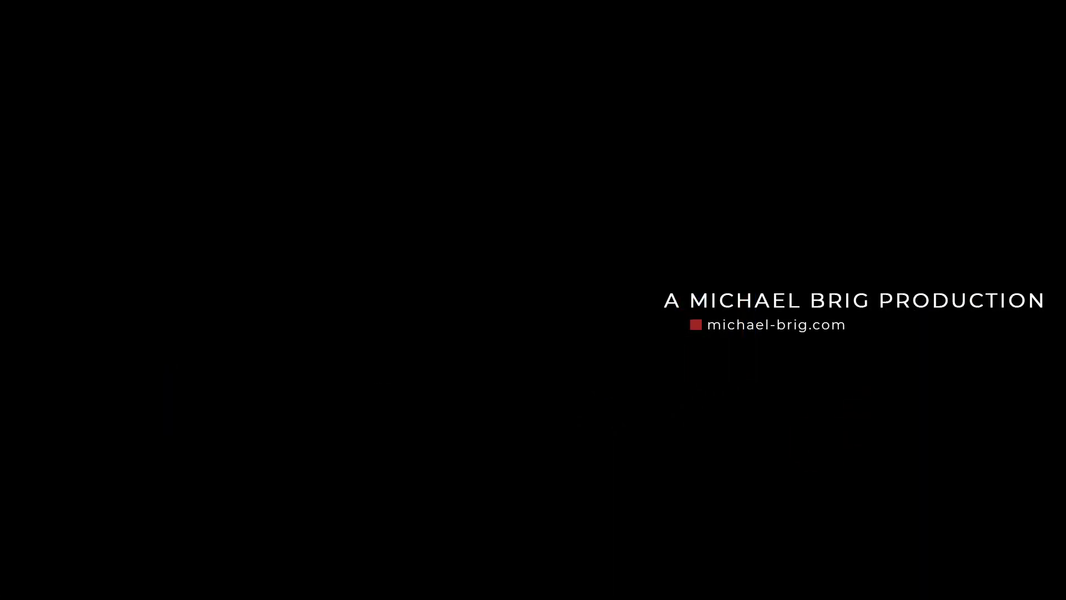